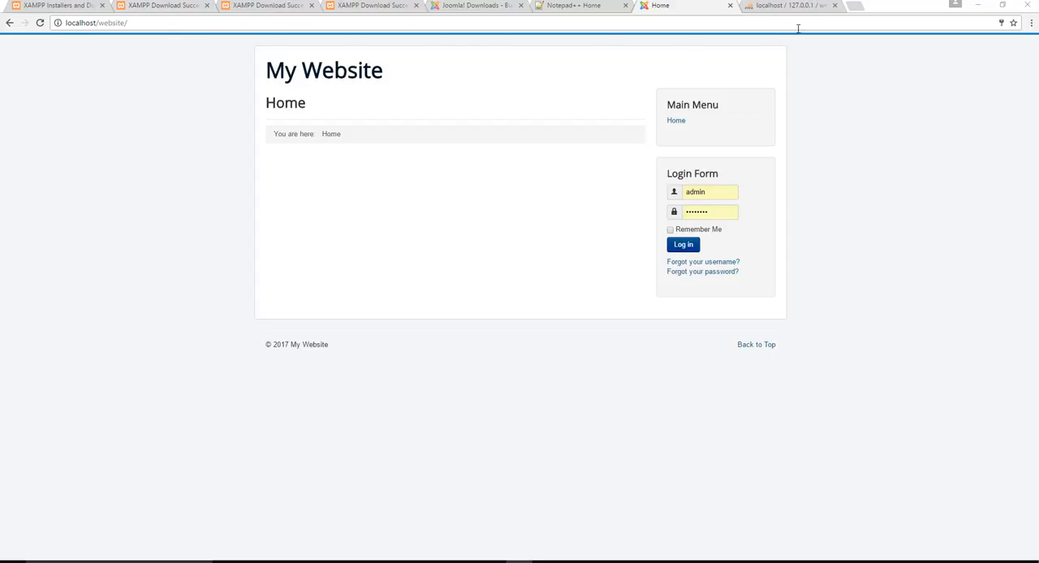
click(198, 23)
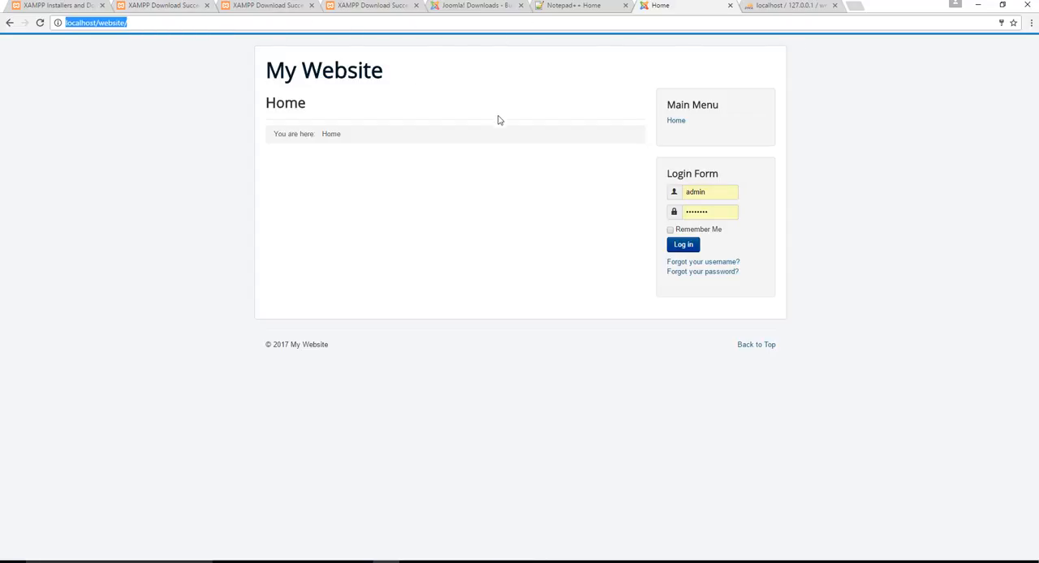
click(442, 91)
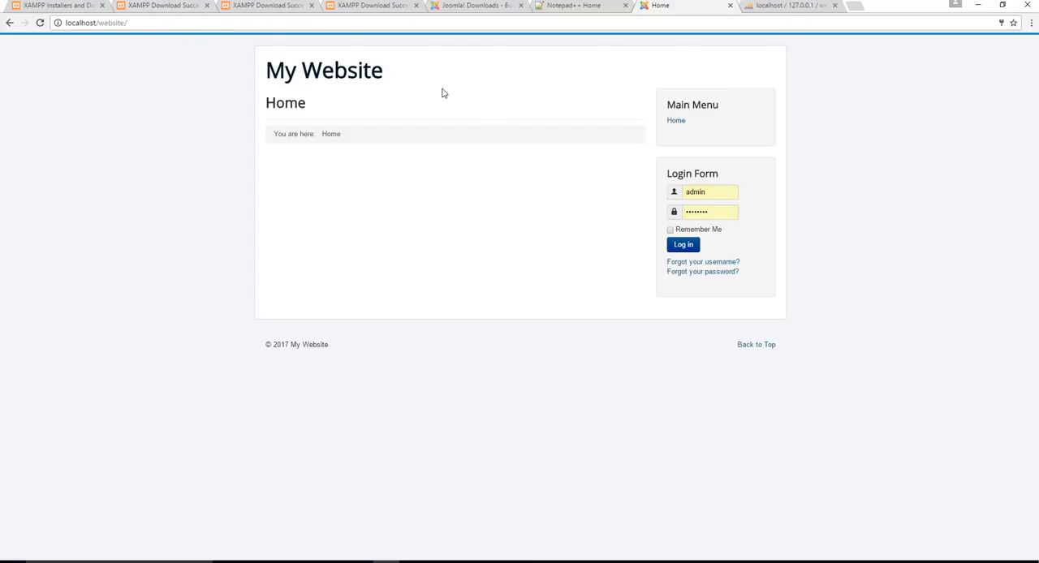
click(157, 25)
click(276, 23)
- Open the site's front end at localhost/website in the browser tab that holds phpMyAdmin
click(791, 6)
click(481, 27)
text(localho)
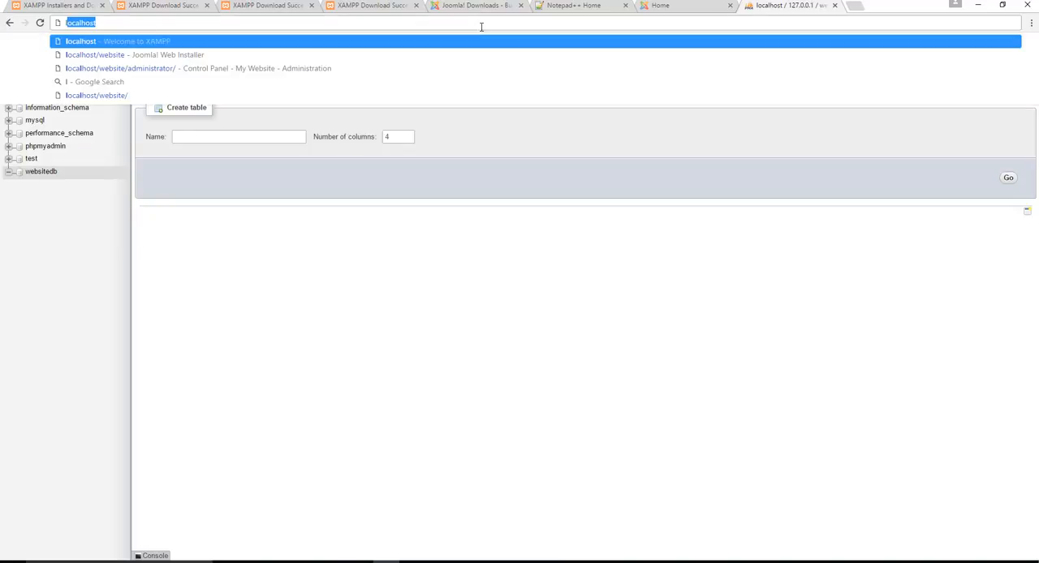
text(s)
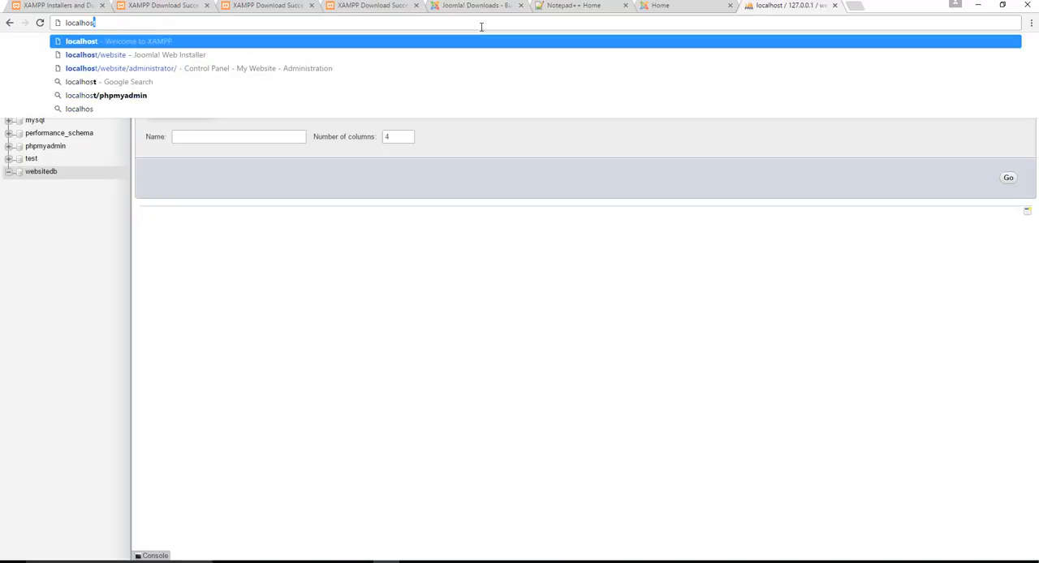
text(t/website)
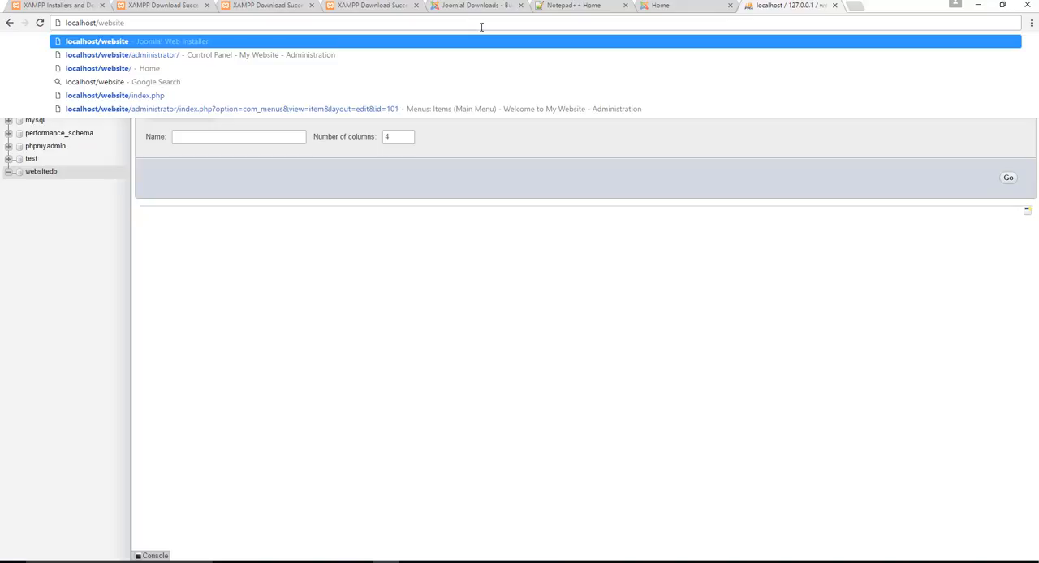
key(Return)
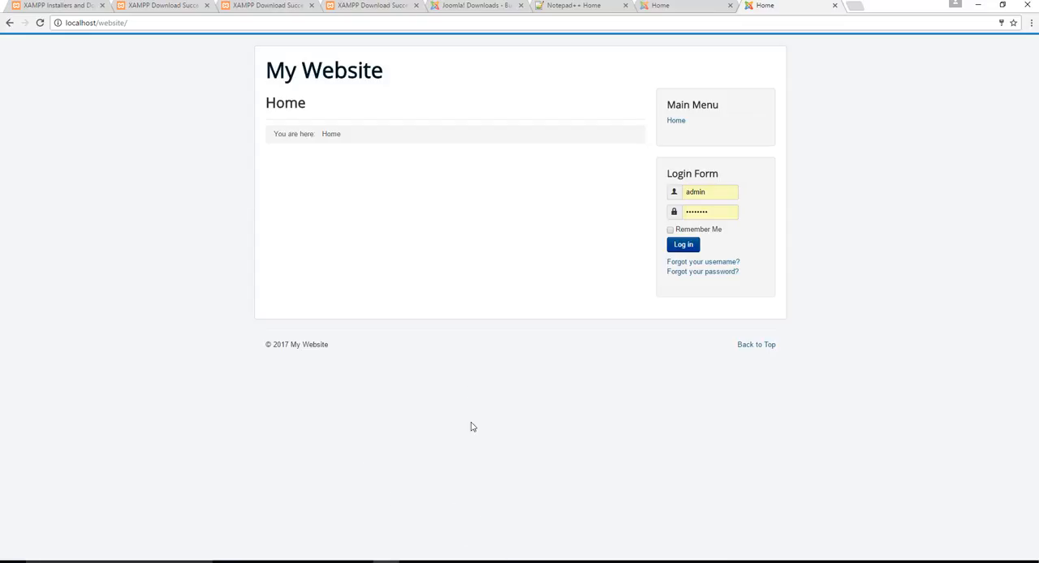
- Switch to the XAMPP Control Panel to check the Apache and MySQL module status, and return to the browser
click(492, 562)
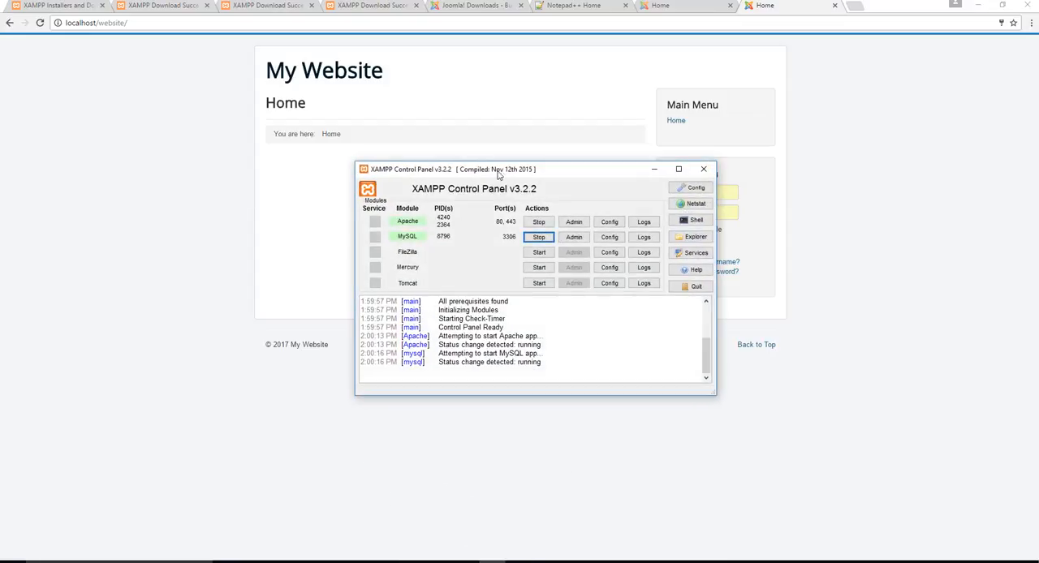
drag(488, 169, 715, 152)
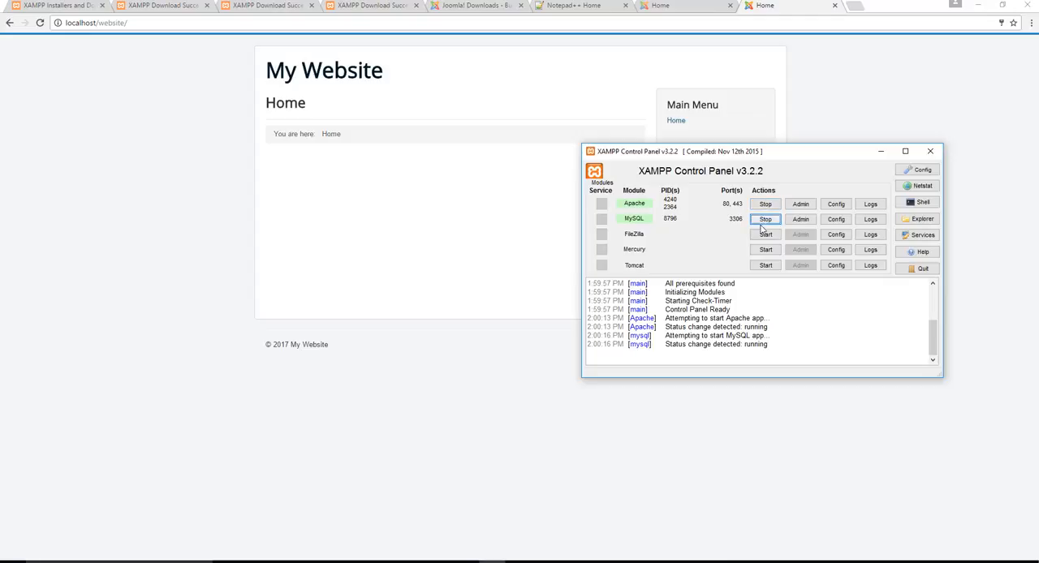
click(88, 138)
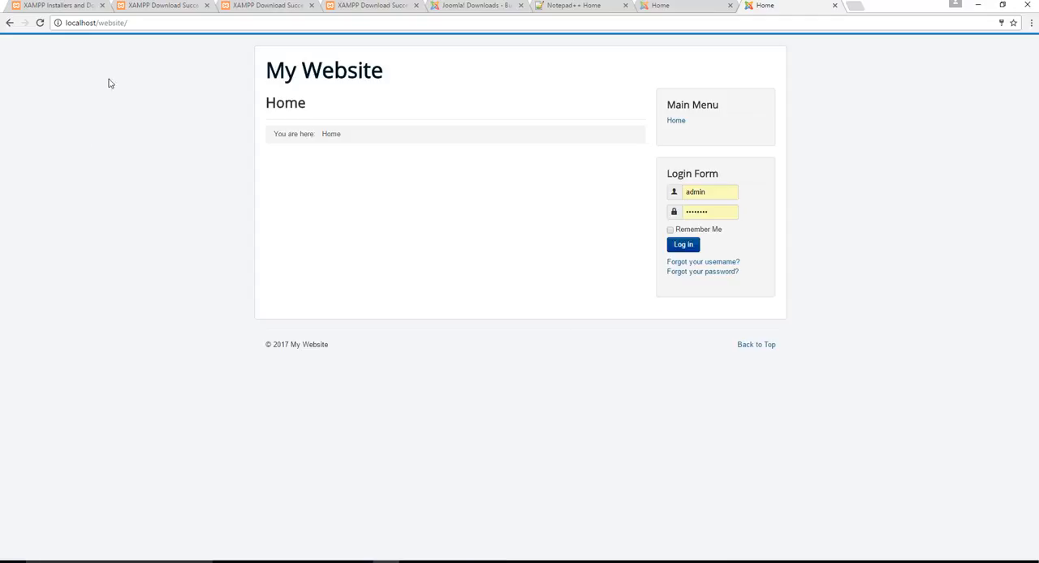
- Open the Joomla administrator login page at localhost/website/administrator/
click(151, 26)
click(203, 23)
text(admi)
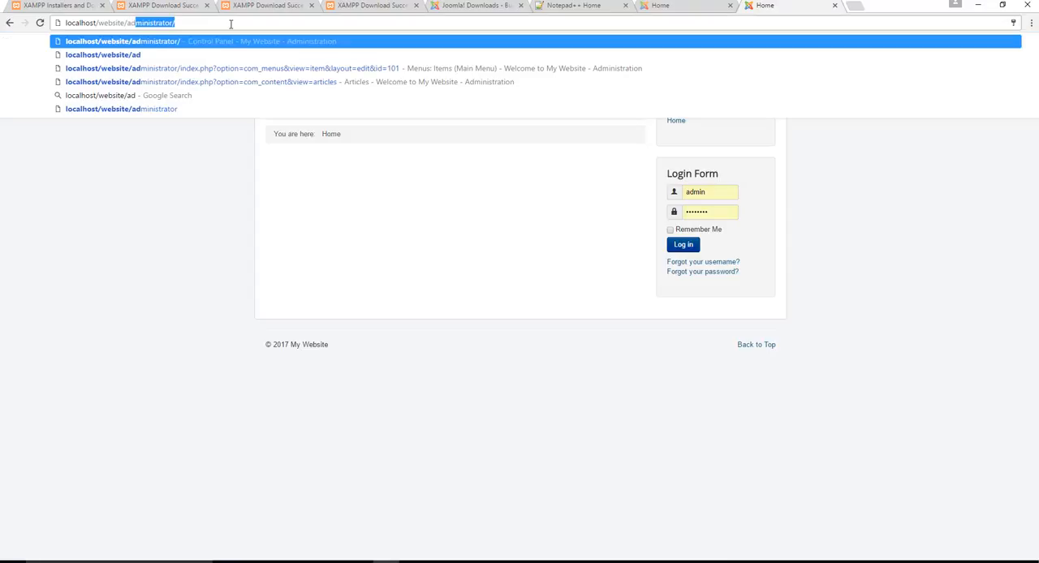
text(ni)
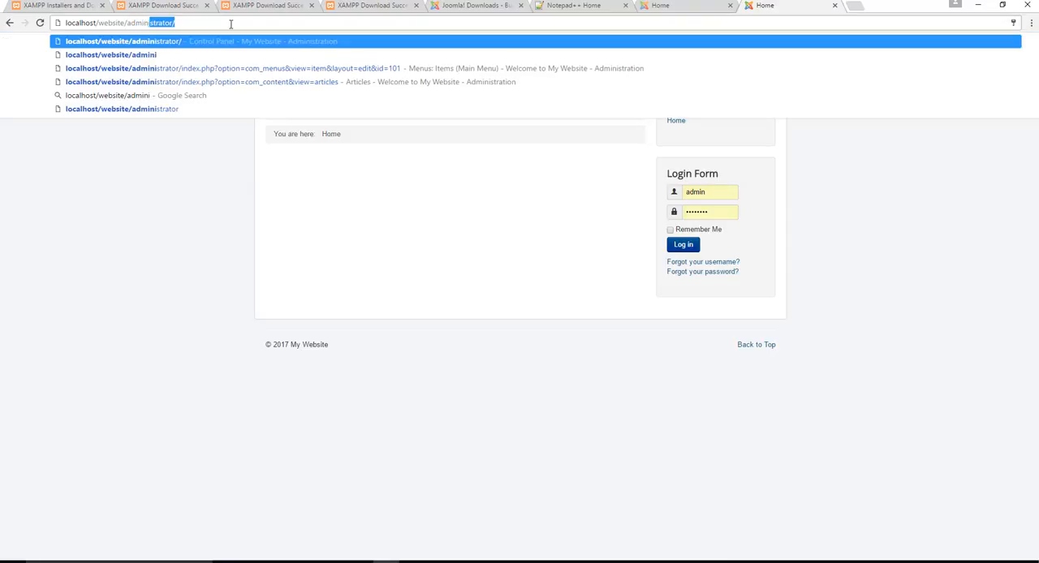
key(End)
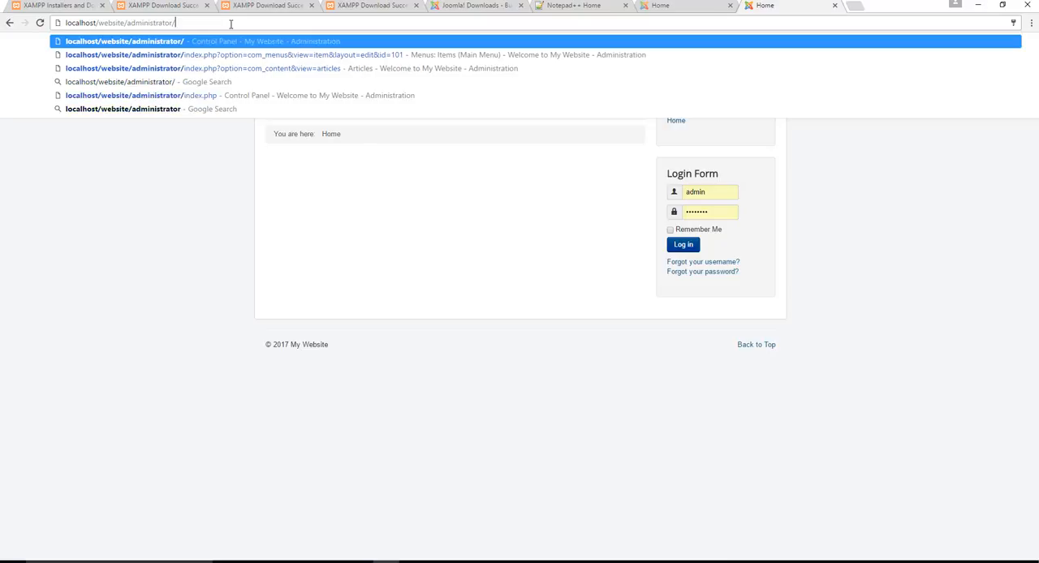
key(Return)
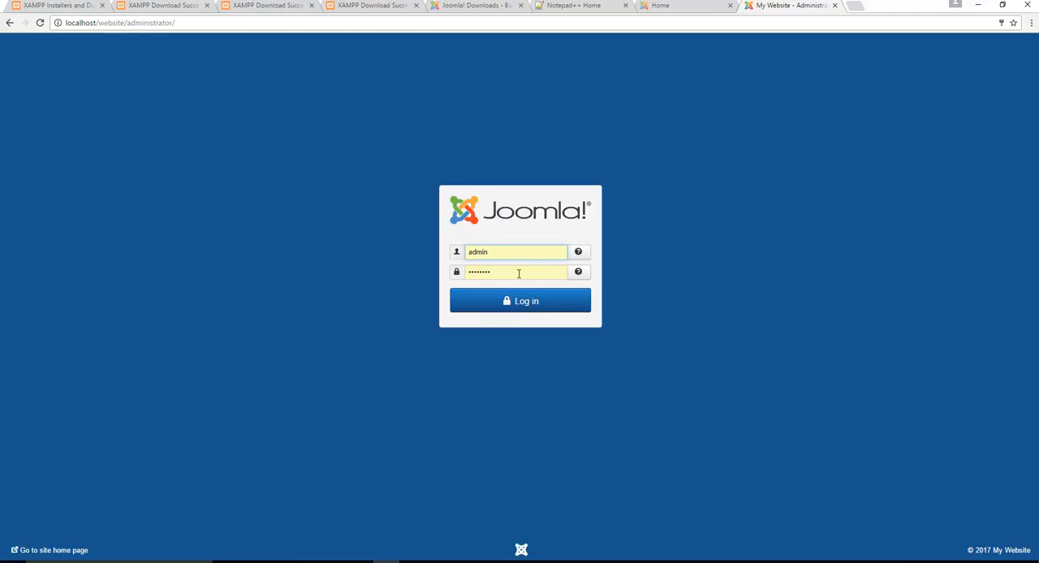
- Log in to the administrator area with the prefilled credentials and answer Never to the Joomla statistics request
click(517, 274)
click(517, 308)
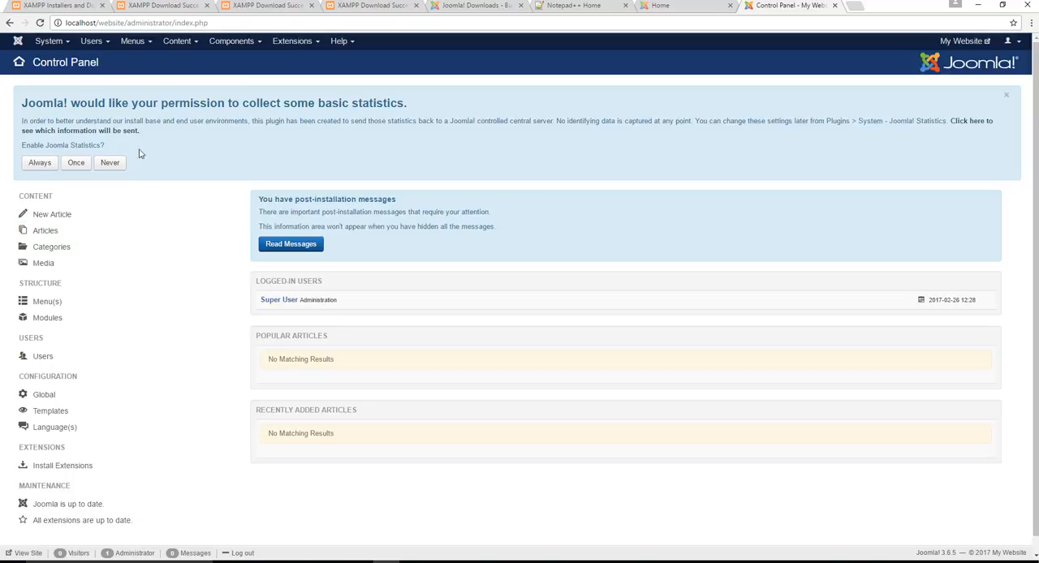
click(110, 164)
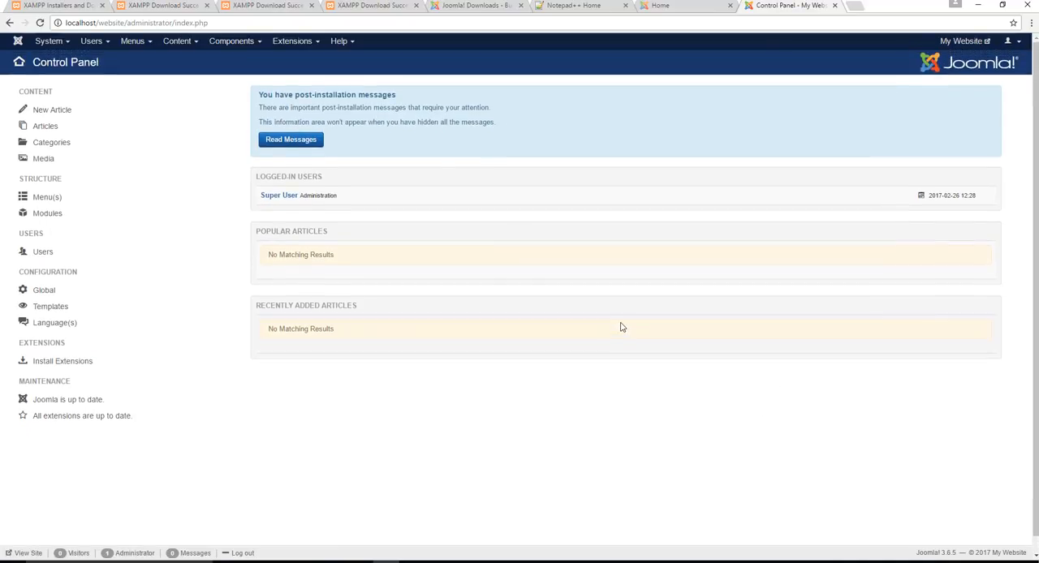
- Preview the My Website front end from the control panel and load its Home menu item
scroll(505, 310, down, 1)
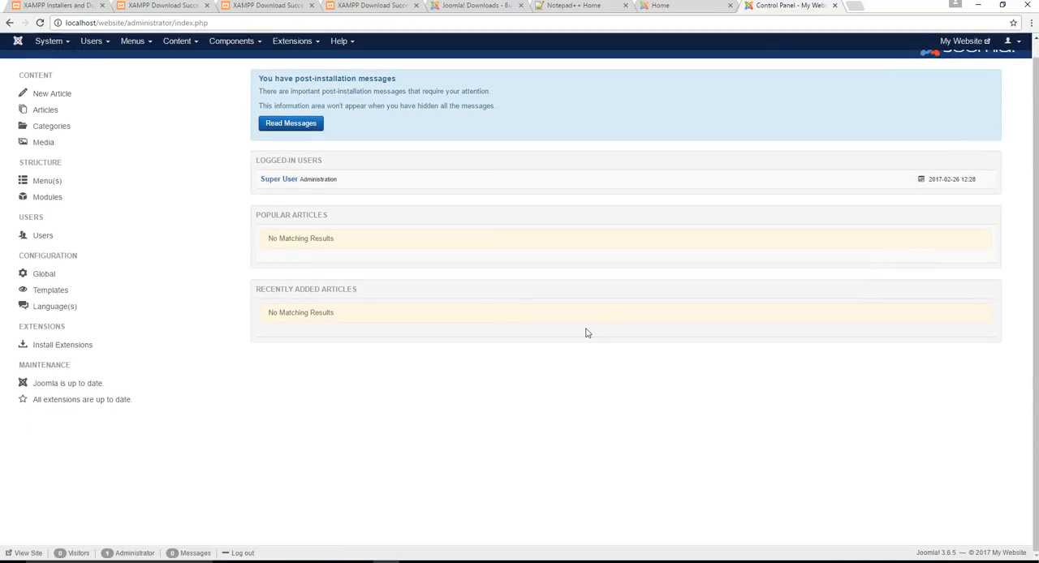
scroll(584, 331, up, 1)
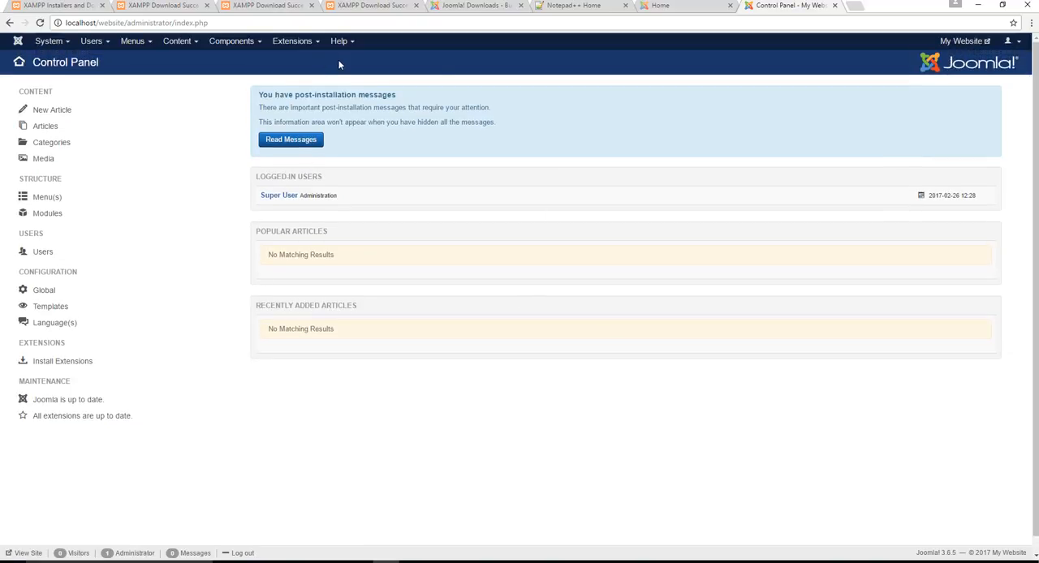
click(965, 43)
click(775, 6)
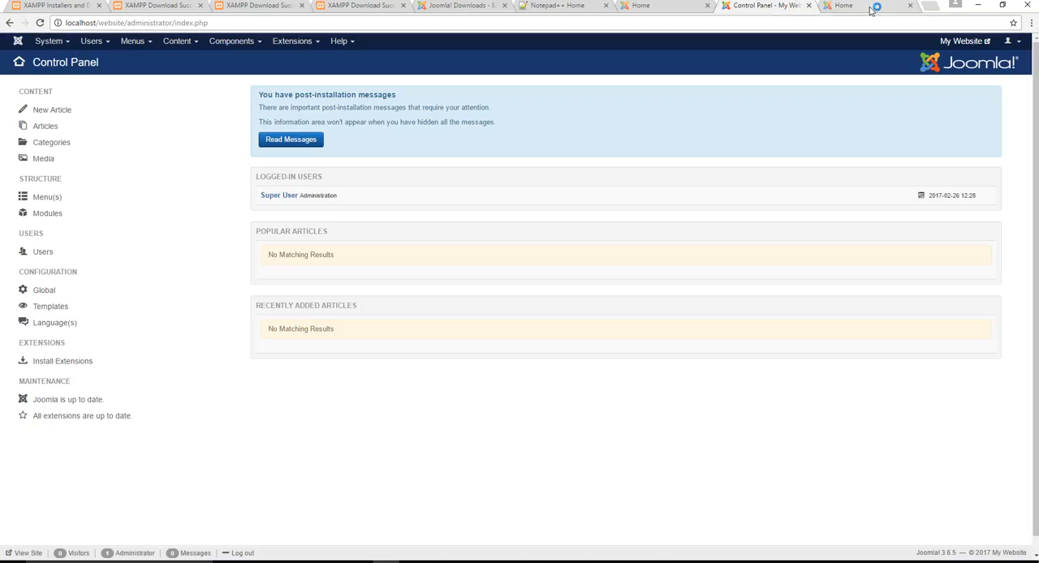
click(875, 7)
click(759, 5)
click(858, 7)
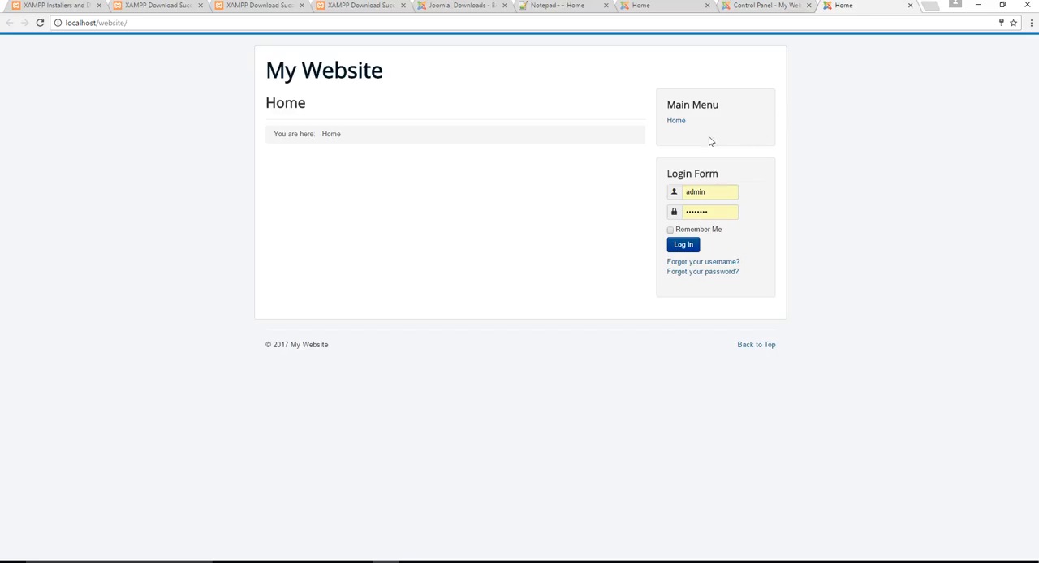
click(680, 122)
click(677, 122)
- Return to the administrator control panel and start a new article from the Articles manager
click(767, 7)
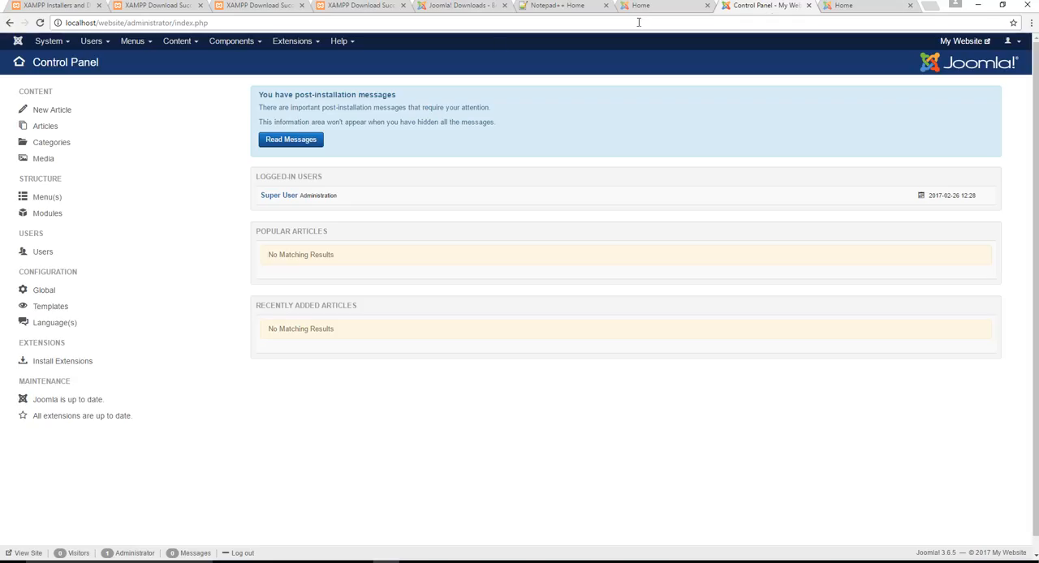
click(177, 40)
click(182, 58)
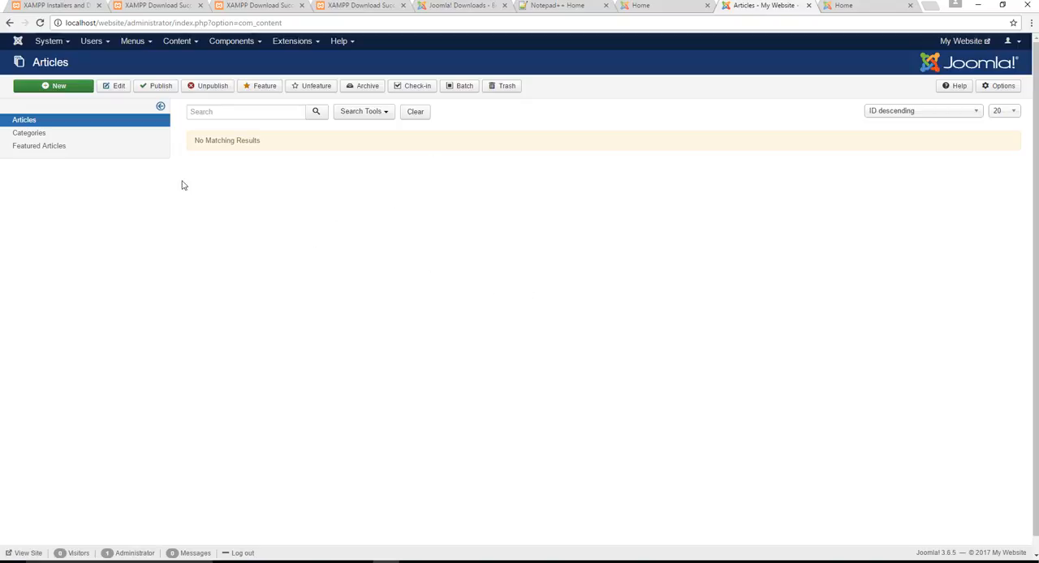
click(36, 86)
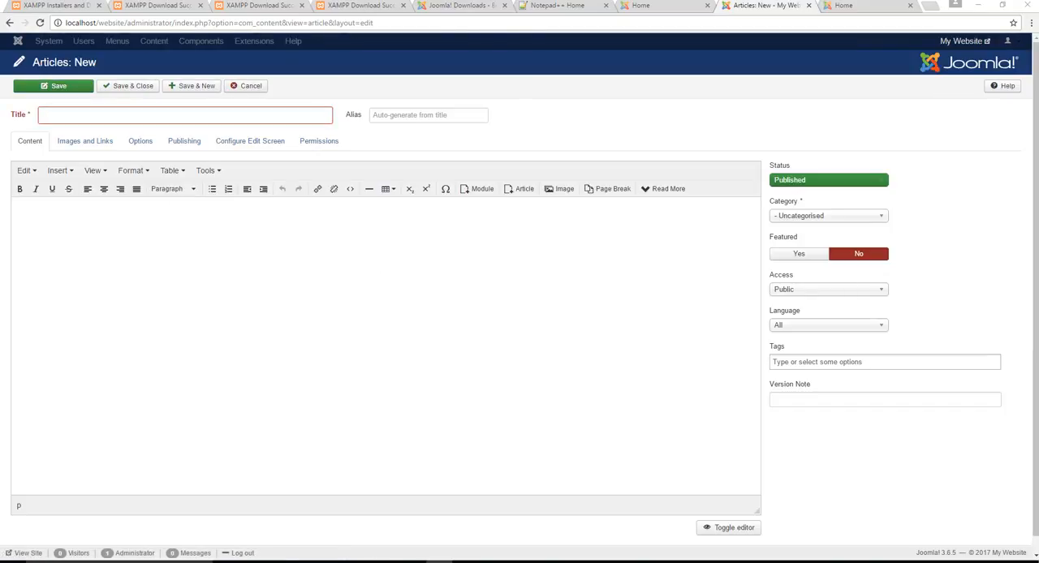
- Paste the copied text into the article body and remove the "Why Joomla" heading with its blank line, keeping the five-point list
right_click(252, 271)
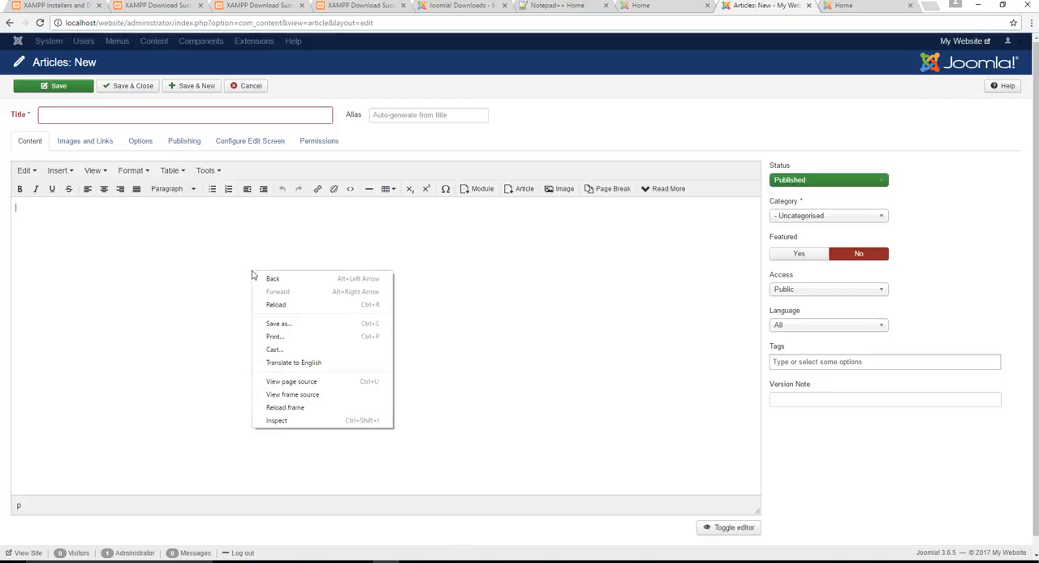
click(224, 280)
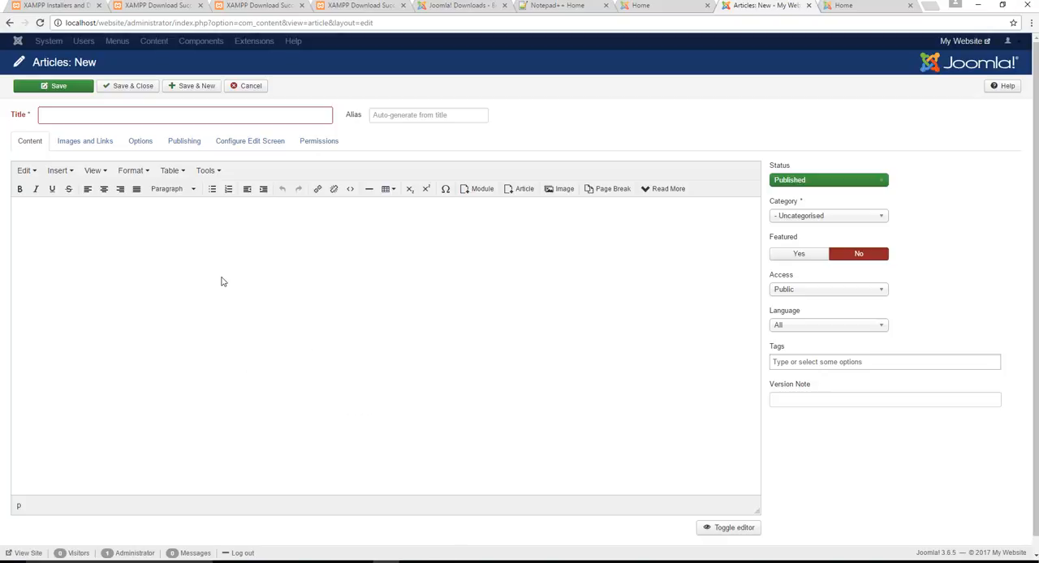
text(Why Joomla  1.Mobile-Friendly Front-end Template 2.Mobile-Friendly Admin Area 3. Drag-and-Drop 4.Quick Installation 5.Using Search Engine Friendly URLs)
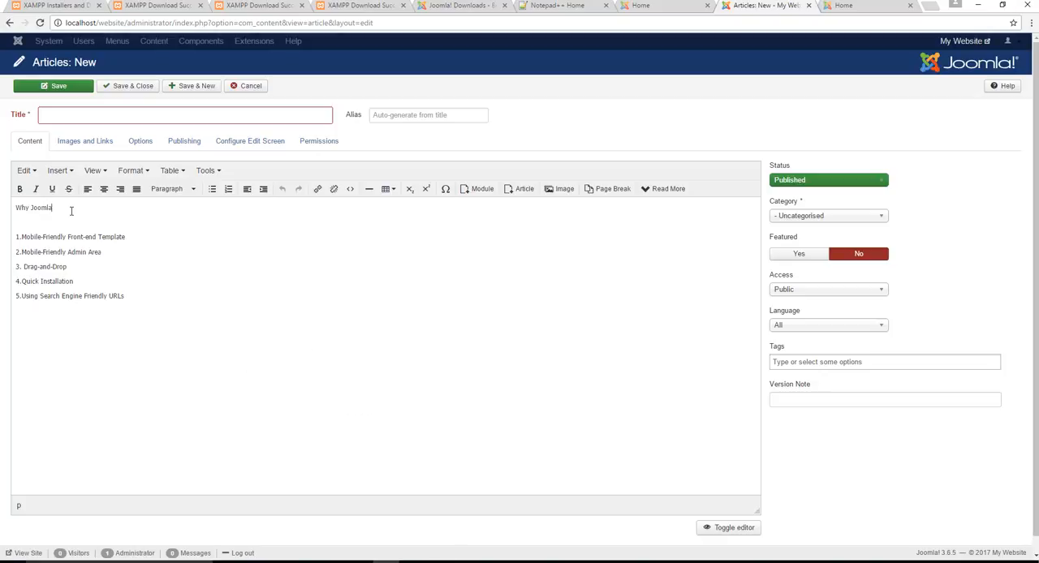
drag(71, 209, 2, 211)
key(ctrl+c)
key(BackSpace)
key(Delete)
key(Delete)
- Set the article title to "Why Joomla"
click(110, 117)
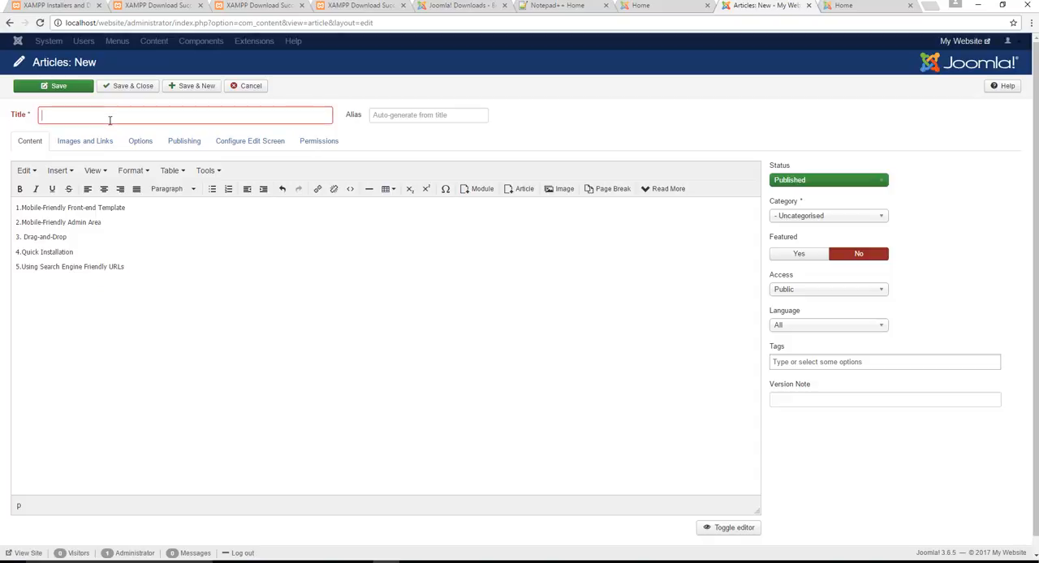
key(ctrl+v)
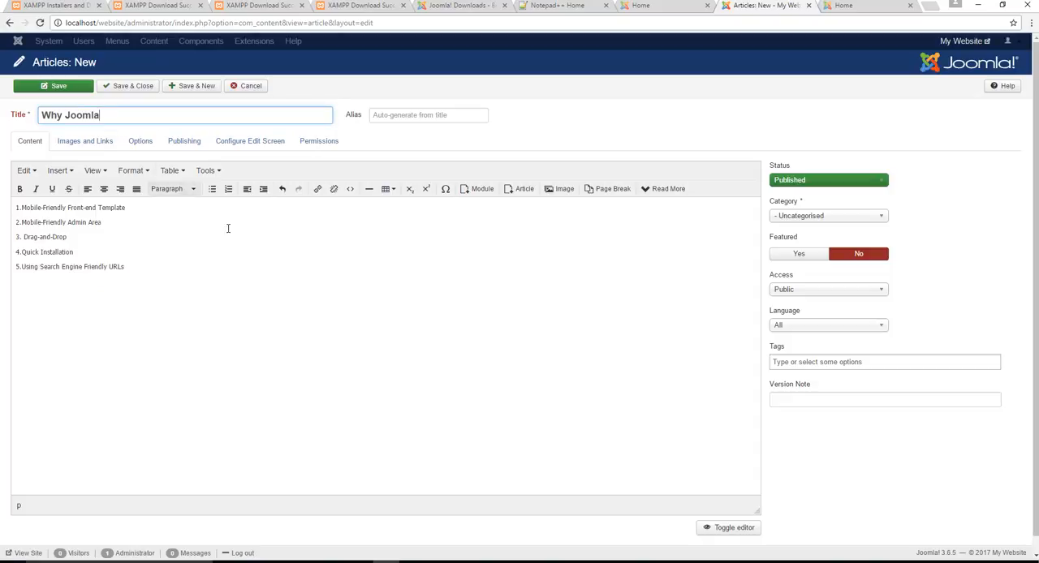
click(183, 223)
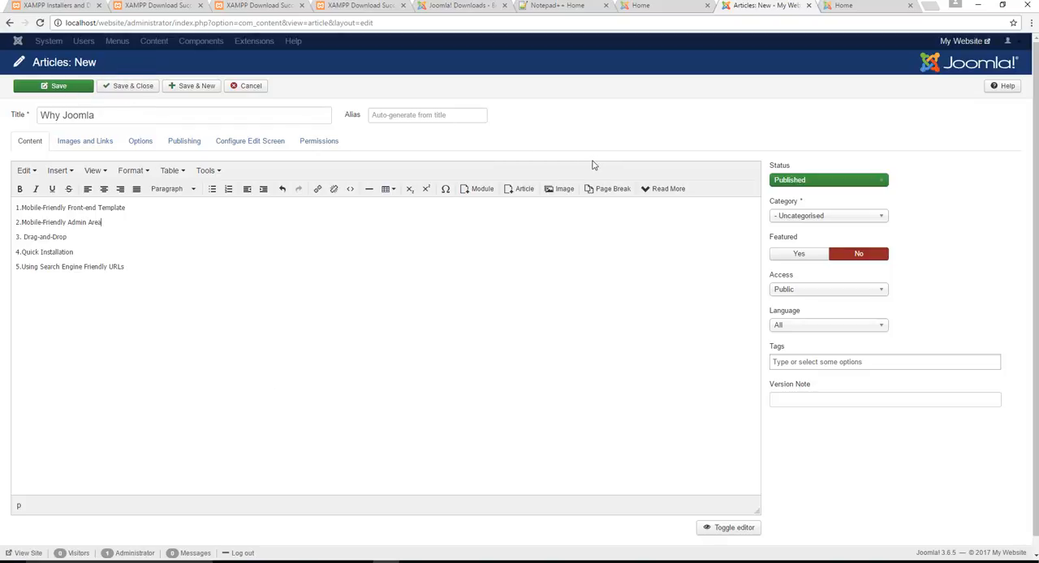
- Review the article's Images and Links, Options and Publishing settings, and return to its content
click(91, 142)
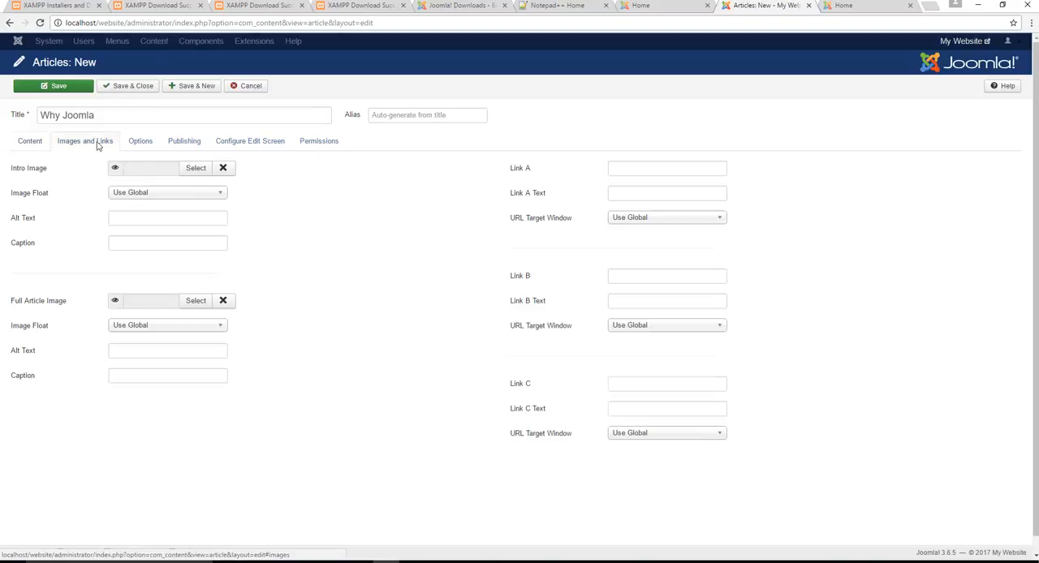
click(140, 142)
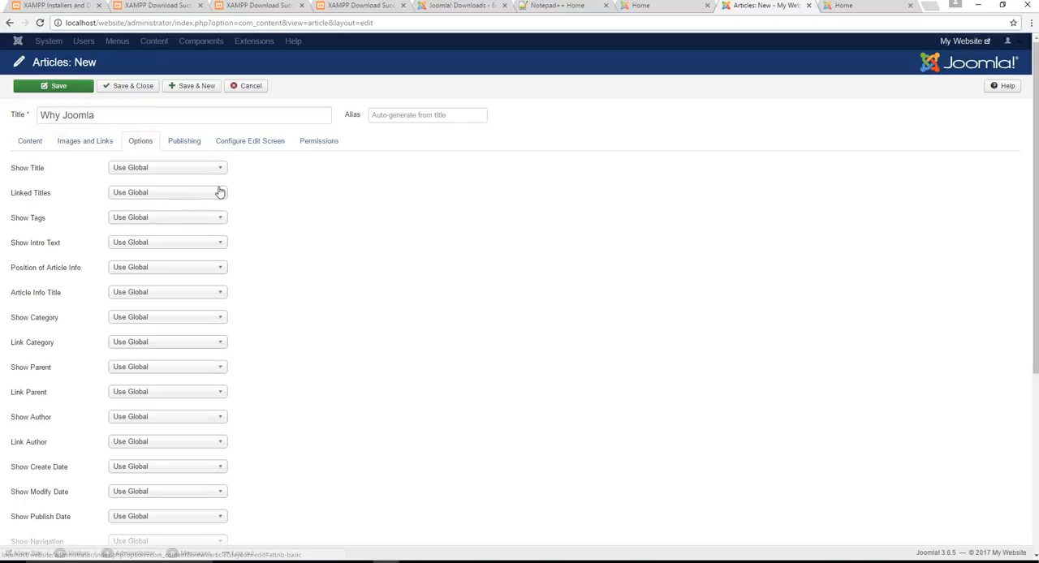
click(180, 145)
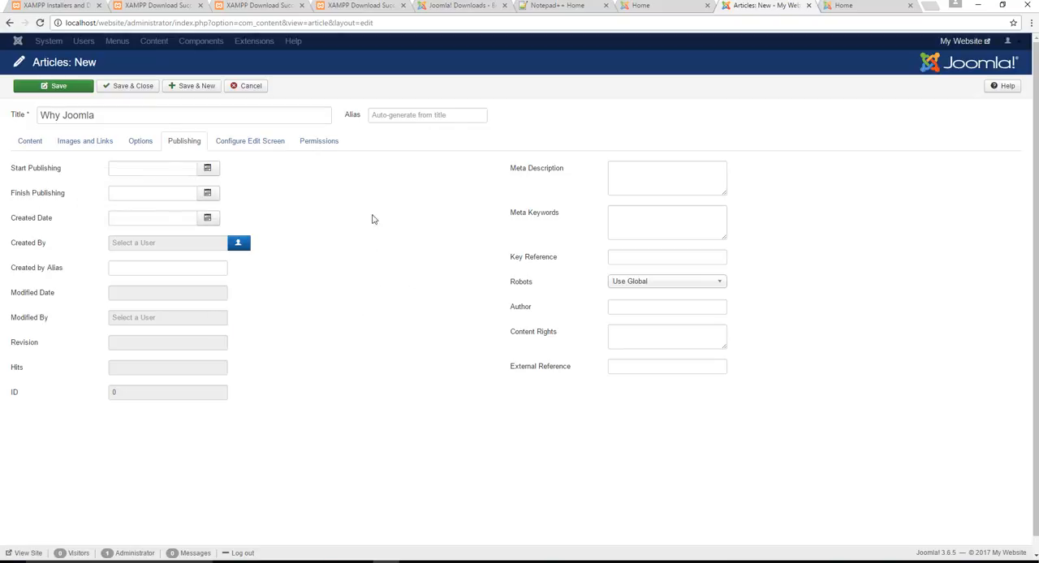
click(34, 140)
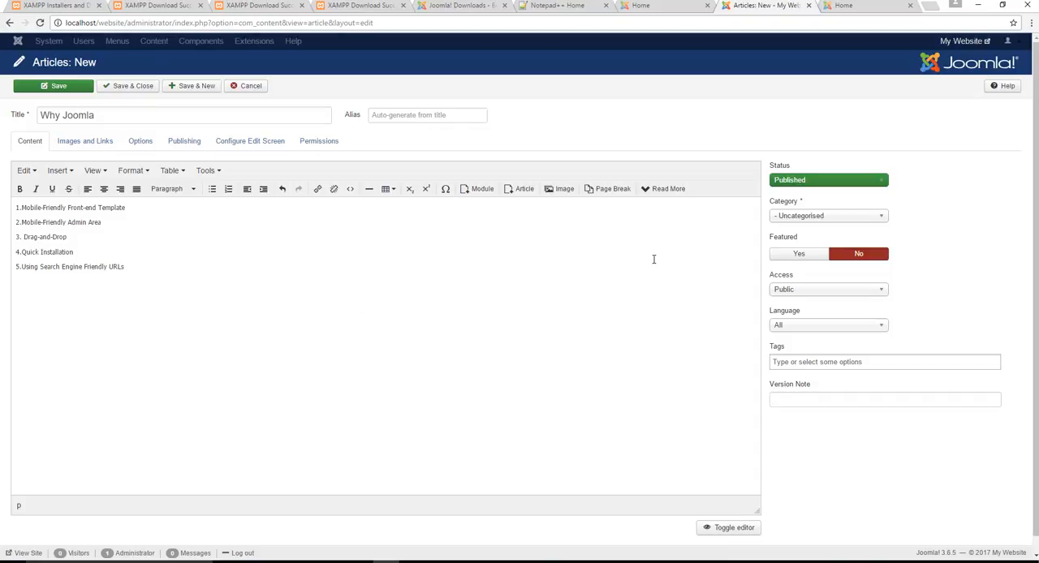
- Save and close the article, and go back to the site's front-end Home page
click(127, 86)
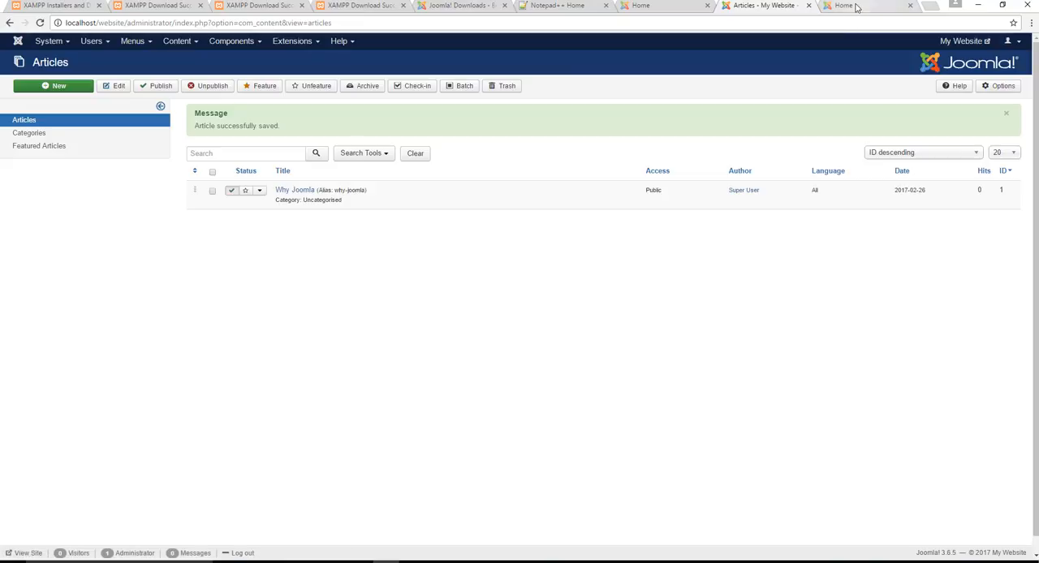
click(853, 6)
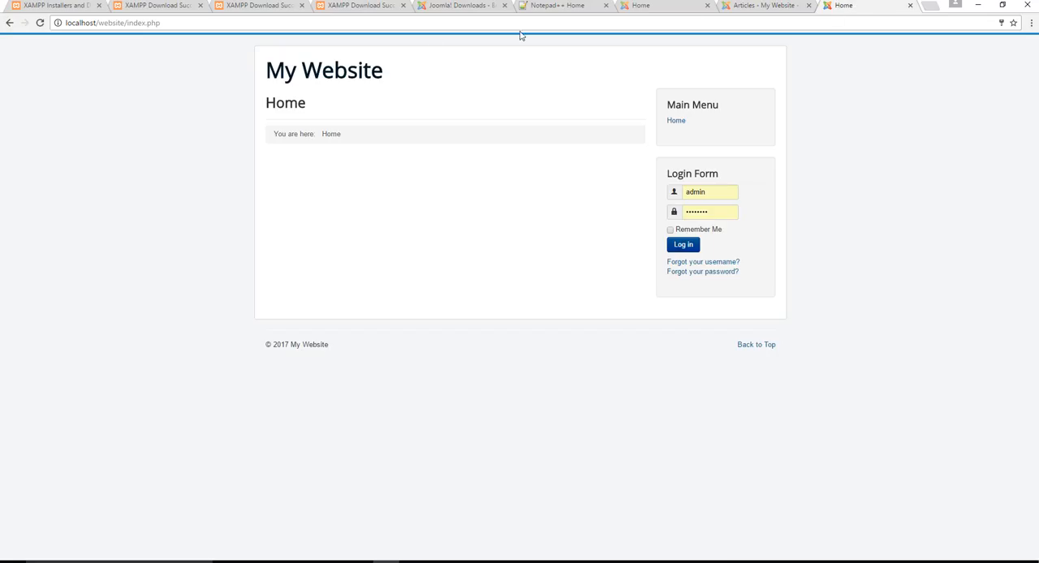
- Reload the front-end Home page to check whether the new article is displayed
click(916, 23)
key(Return)
click(653, 20)
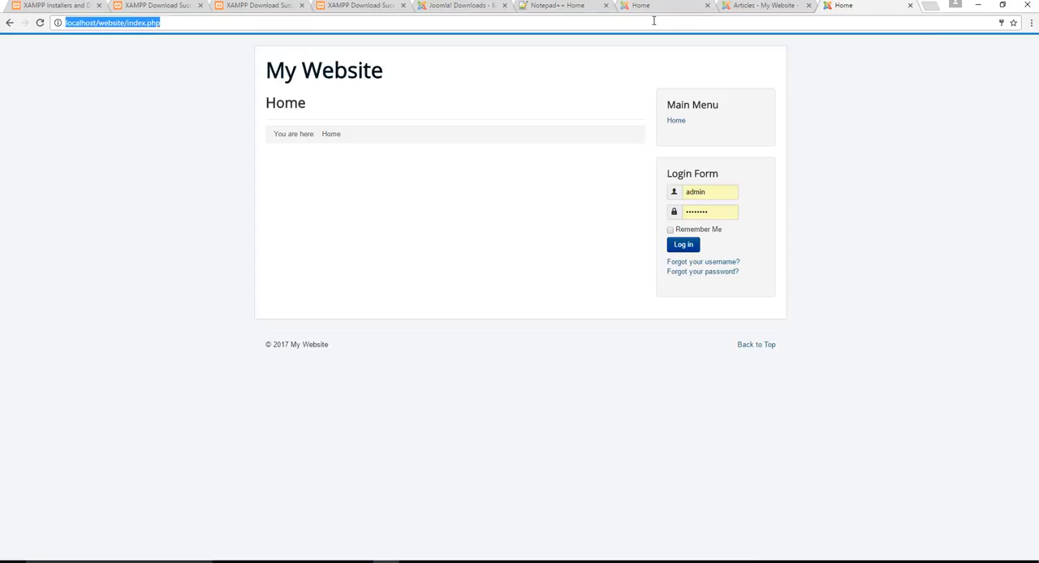
key(Return)
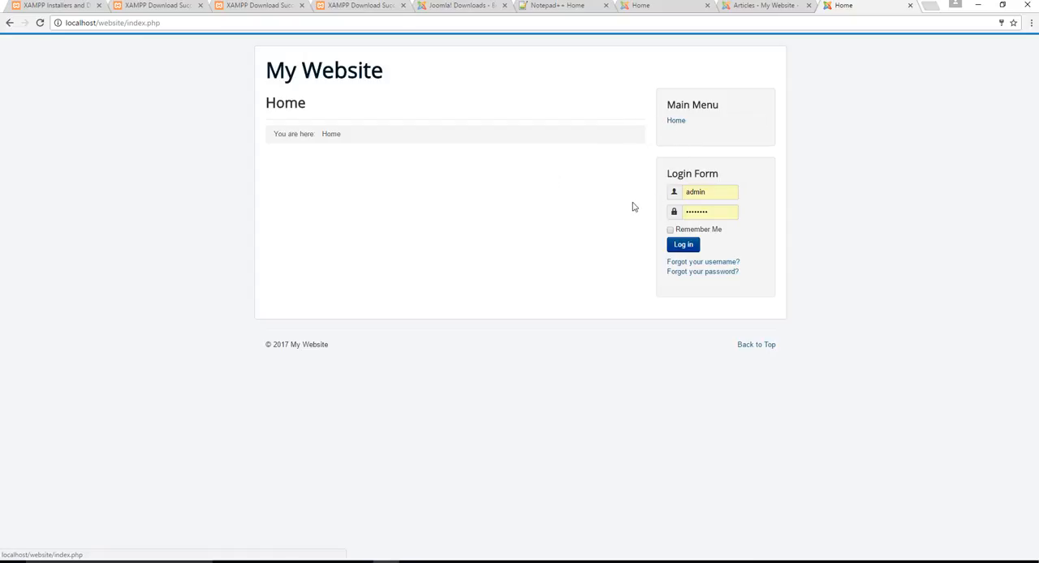
- Return to the administrator area and open the list of Main Menu items
click(755, 6)
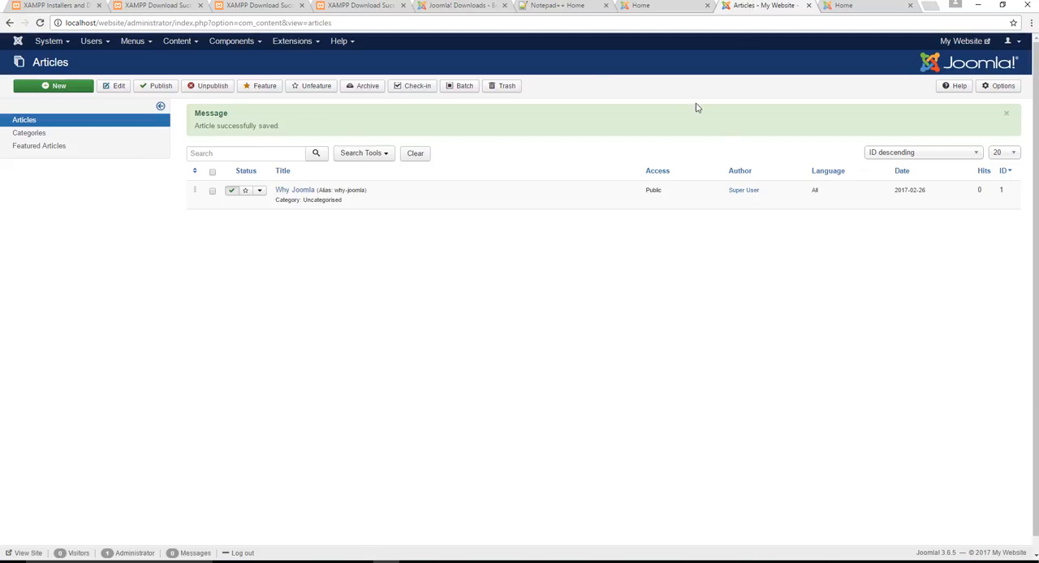
click(134, 41)
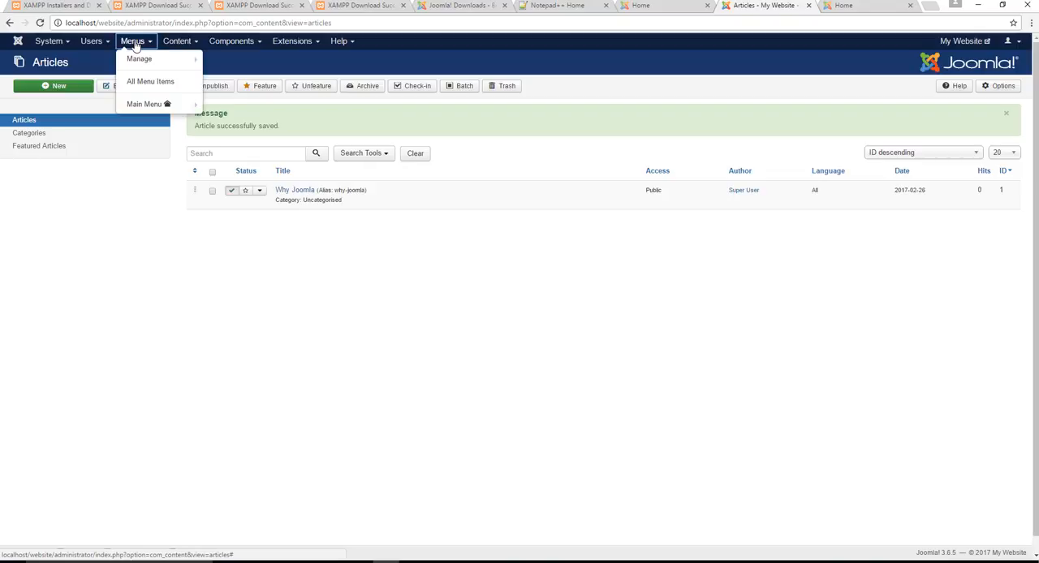
click(145, 104)
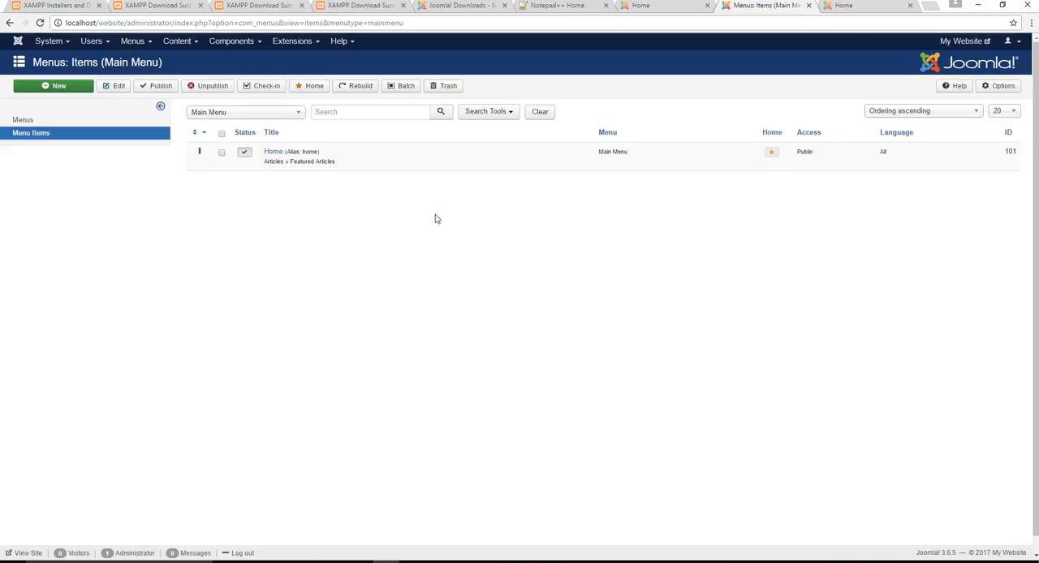
click(143, 42)
mouse_move(150, 108)
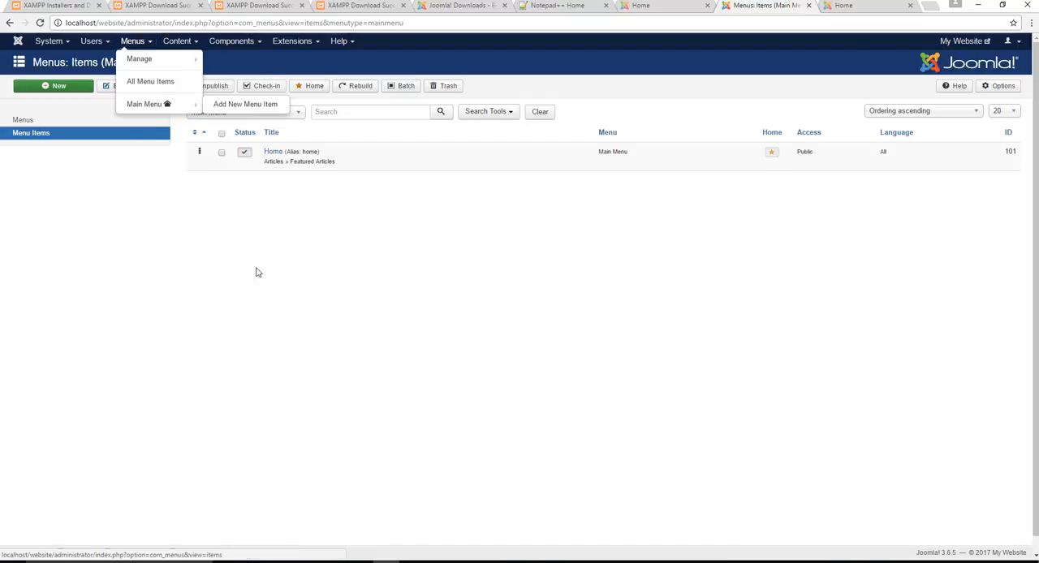
click(56, 86)
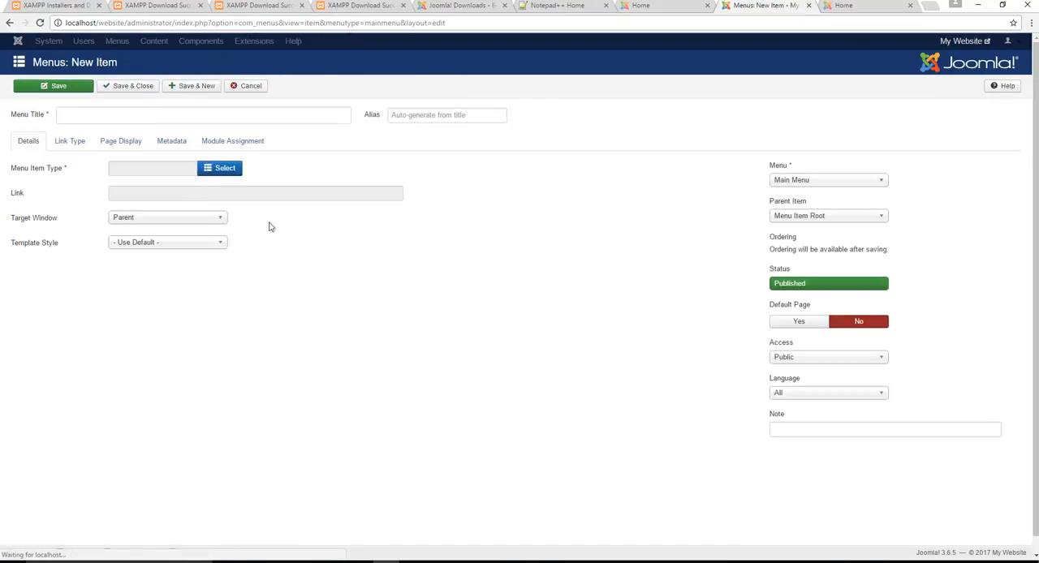
click(104, 111)
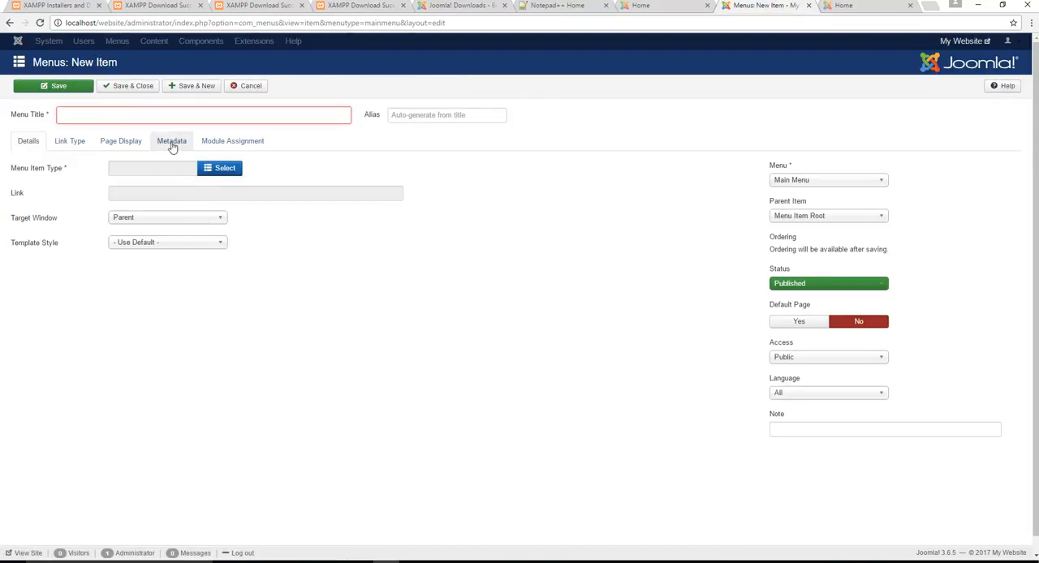
text(about )
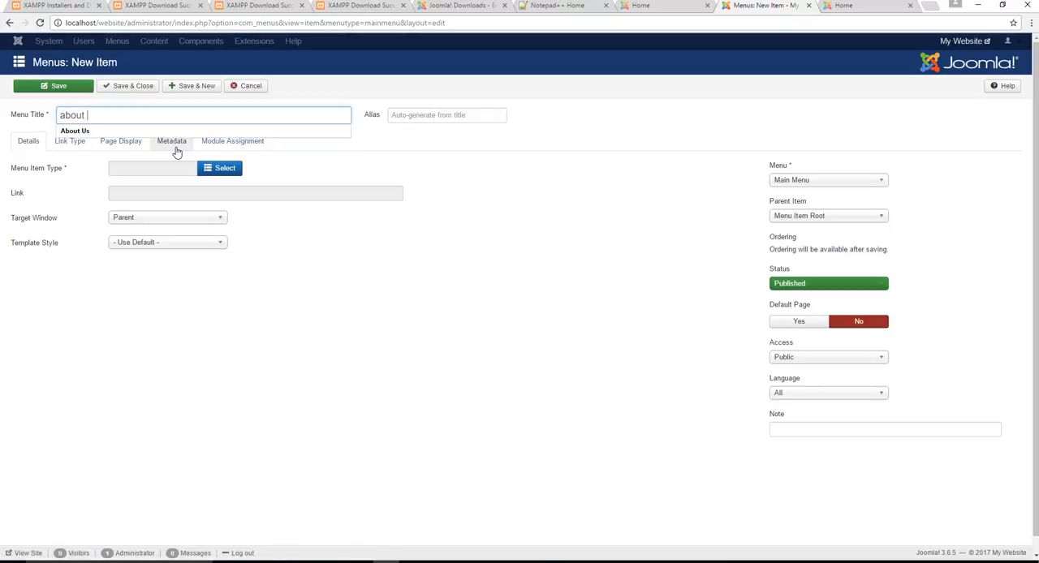
text(us)
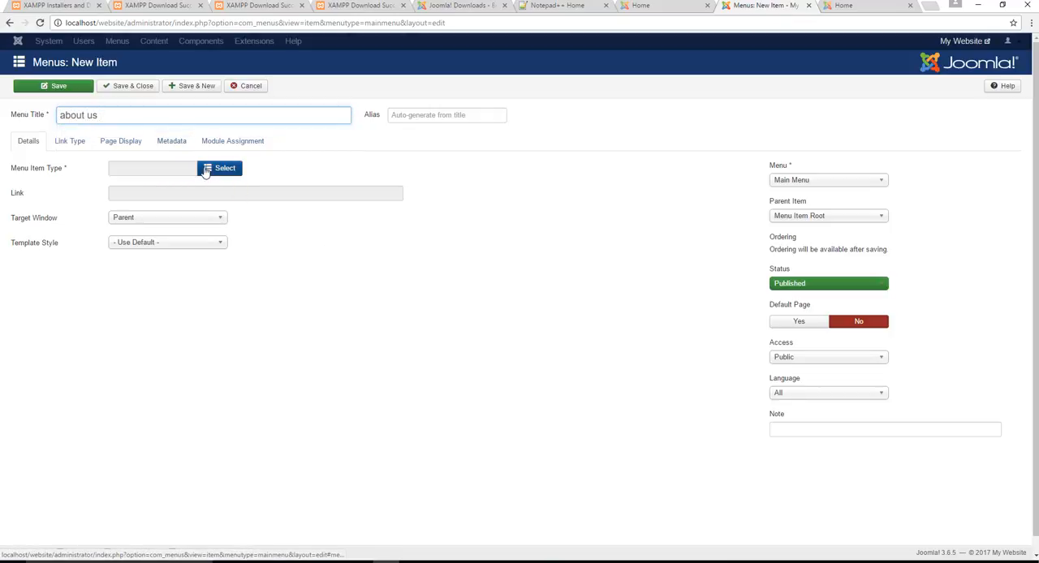
click(206, 170)
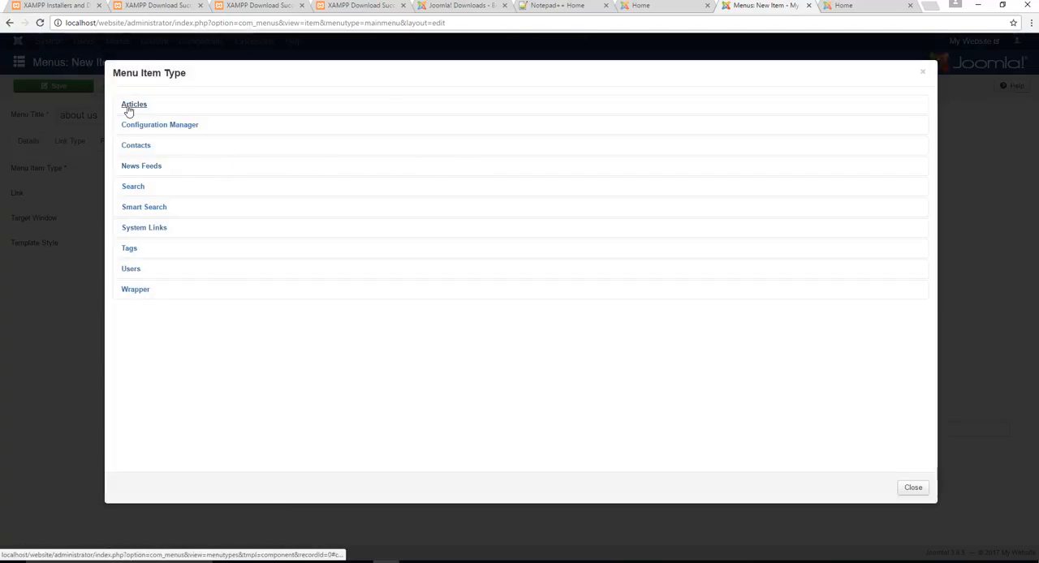
click(132, 105)
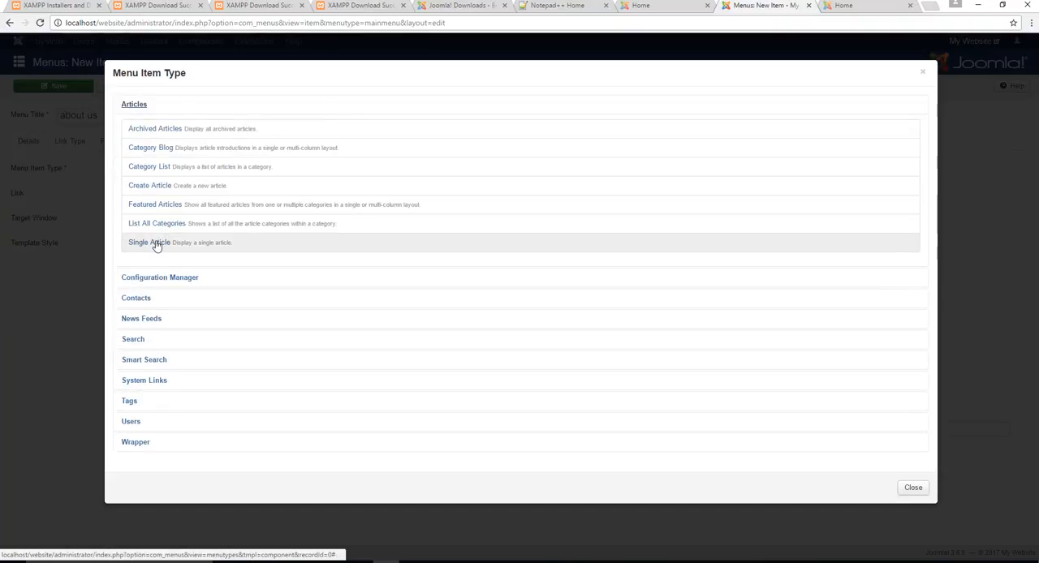
click(154, 243)
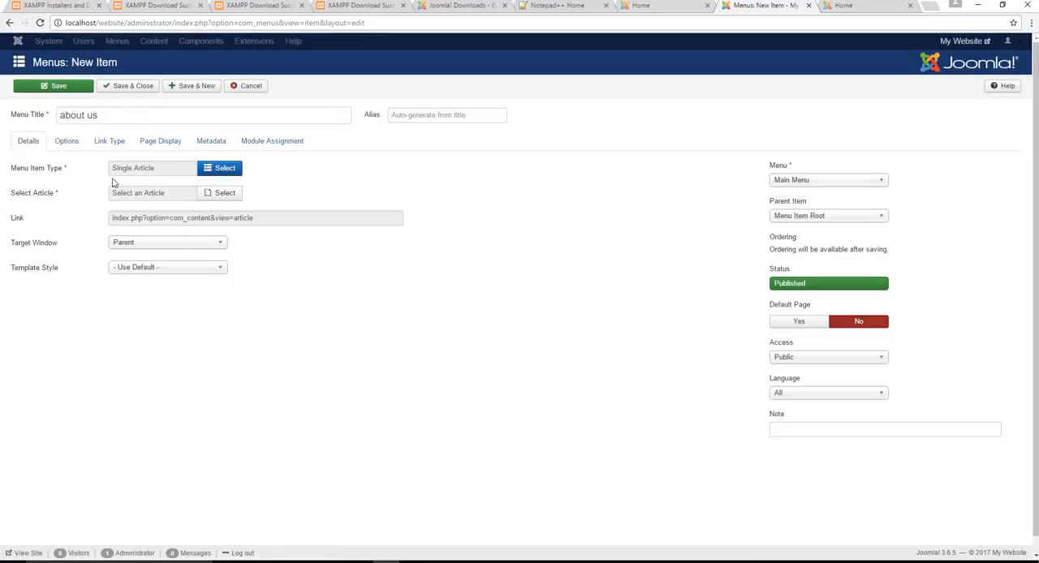
click(227, 197)
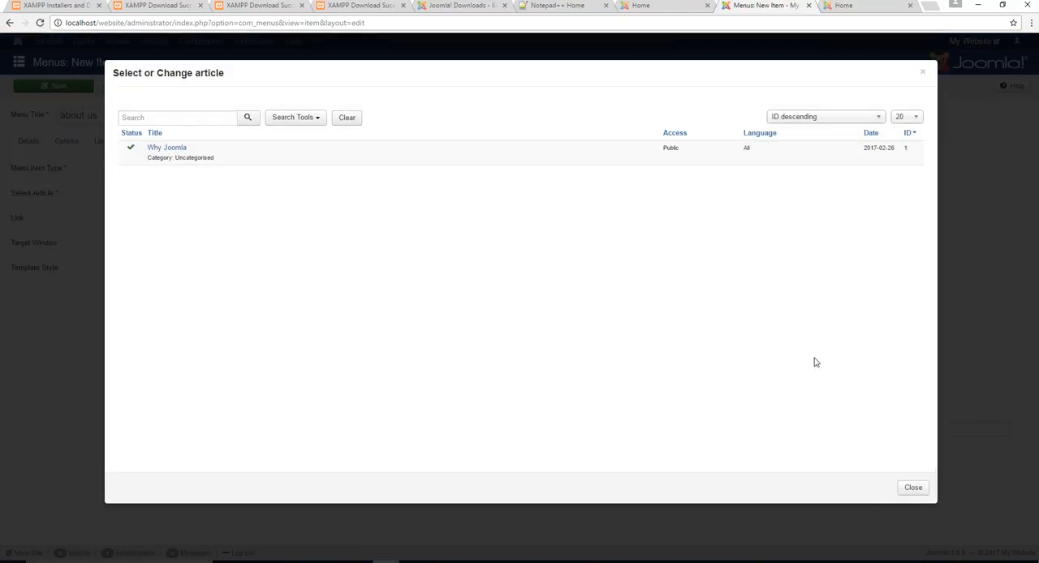
click(919, 492)
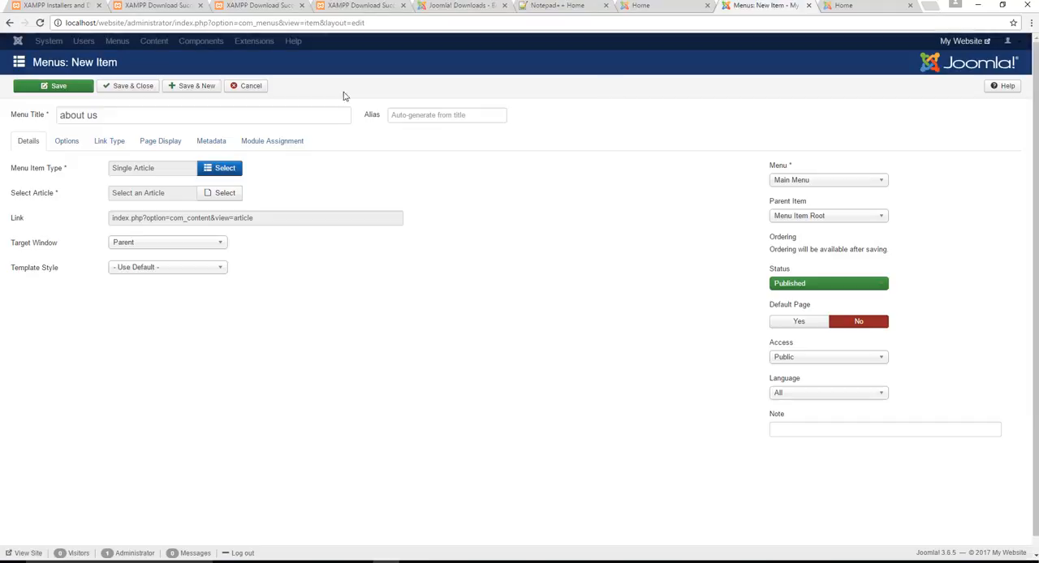
click(250, 86)
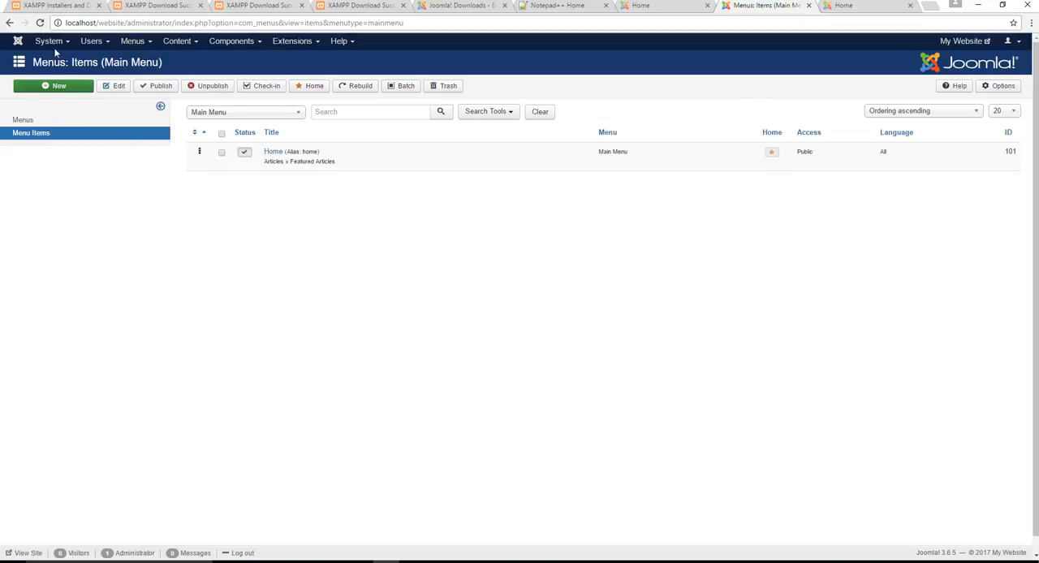
click(133, 42)
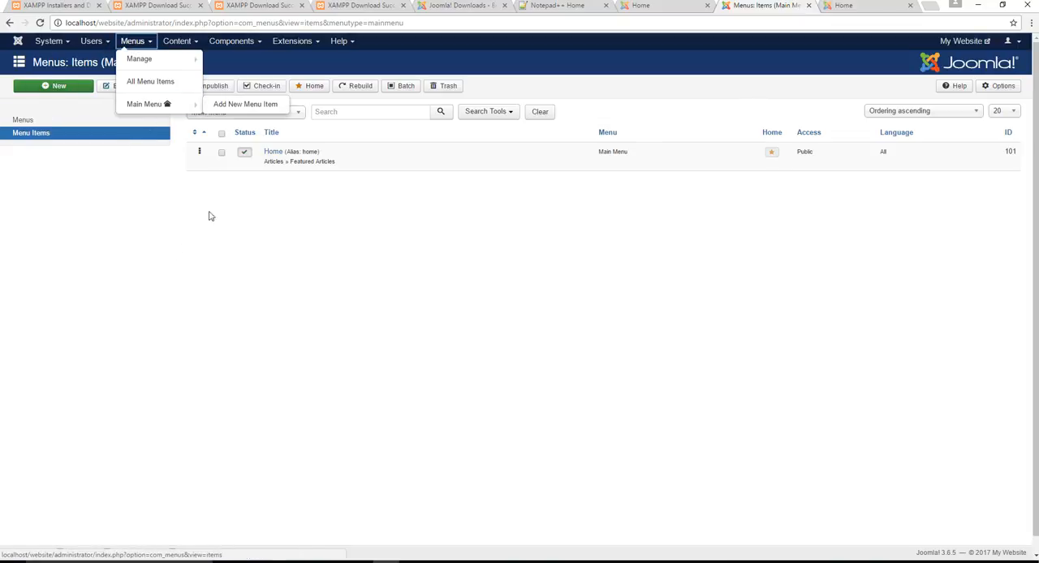
click(250, 279)
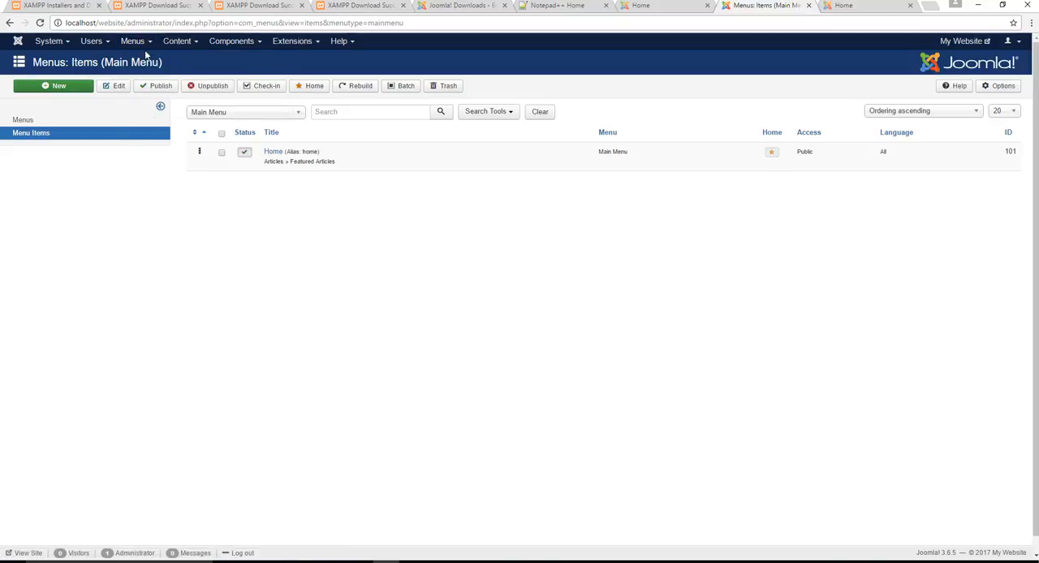
- Open the Home menu item for editing and change its menu item type to Single Article
click(274, 152)
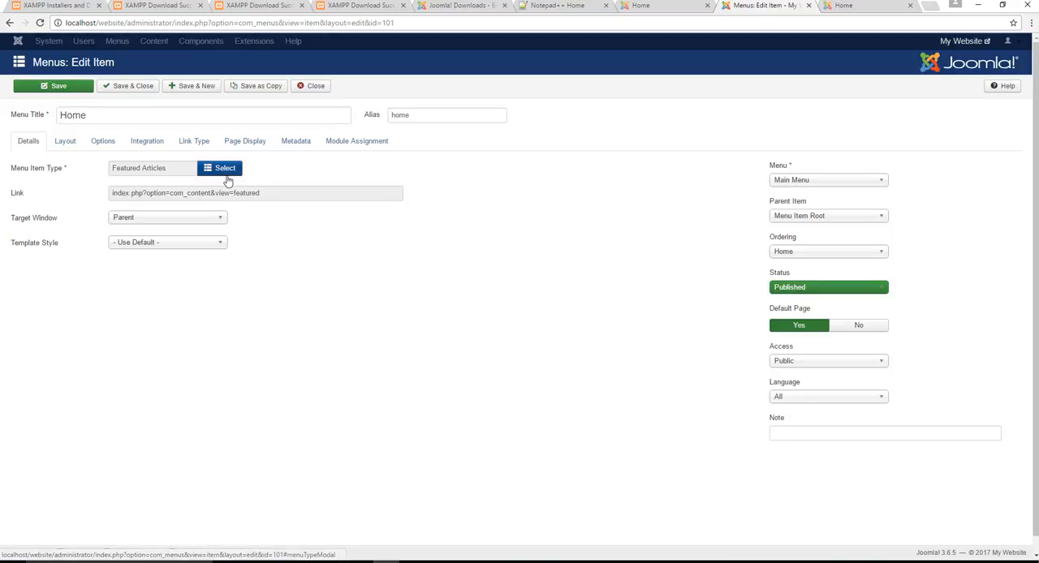
click(225, 168)
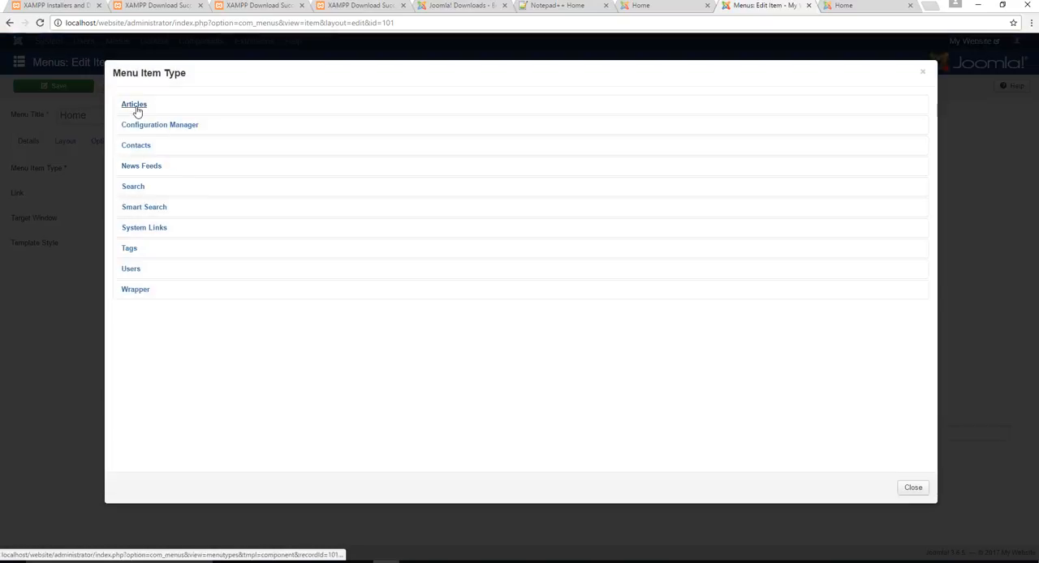
click(136, 105)
click(153, 242)
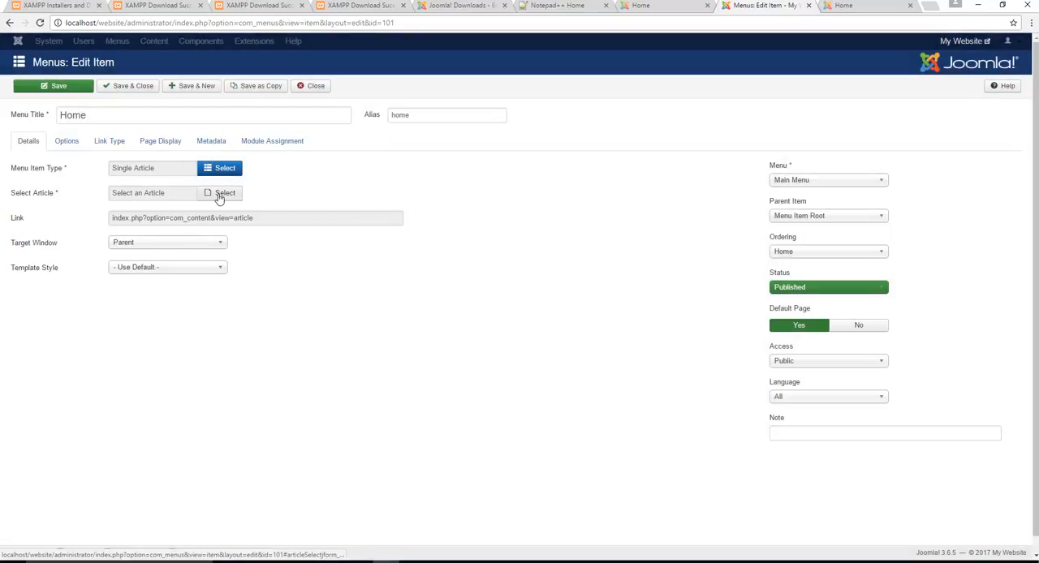
- Assign the "Why Joomla" article to the Home menu item, then save and close the item
click(219, 193)
click(168, 147)
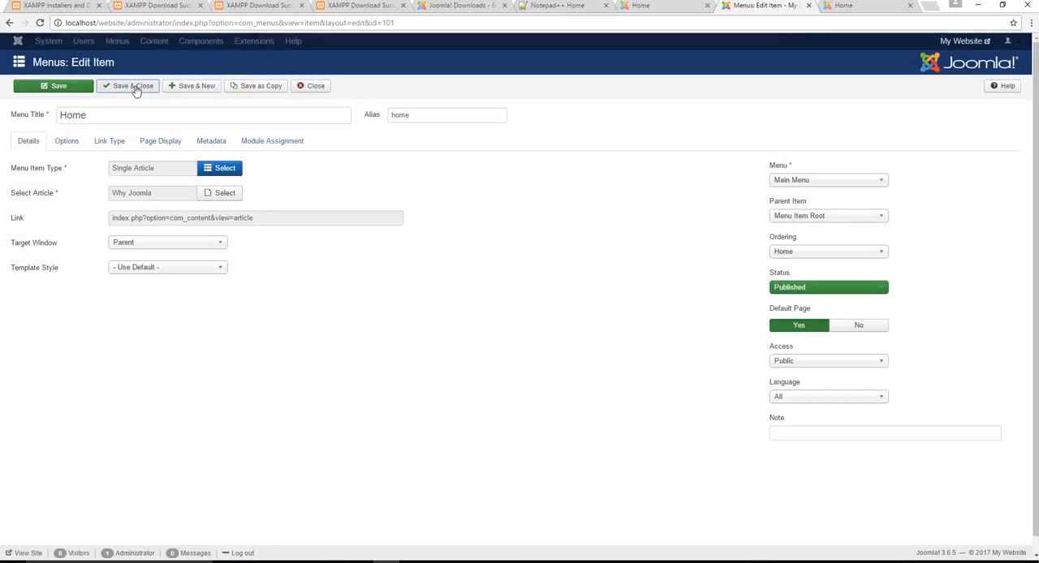
click(137, 86)
- Reload the front-end Home page and examine the "Why Joomla" article's title, details and content there
click(842, 6)
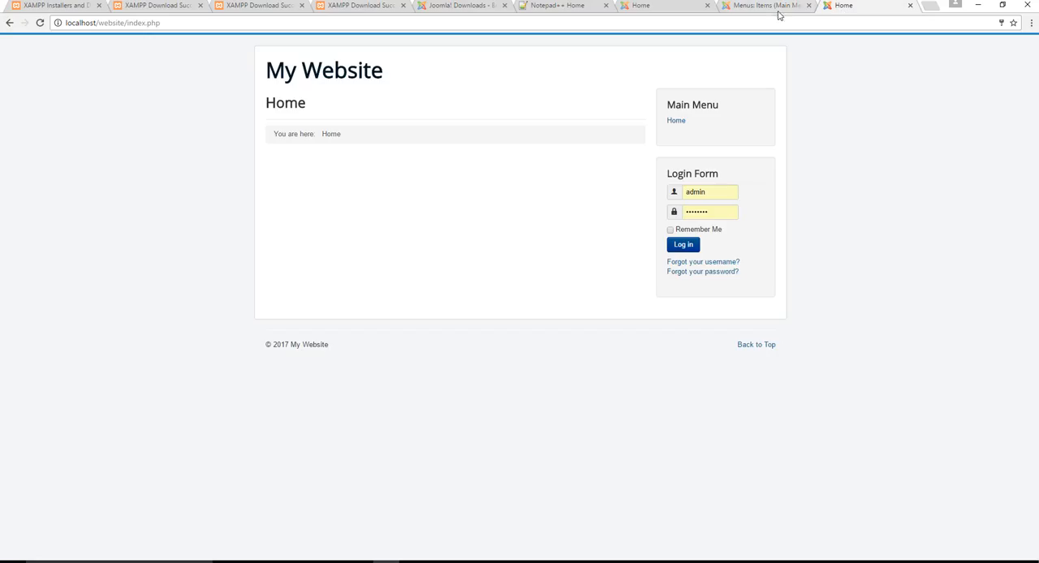
click(697, 20)
key(Return)
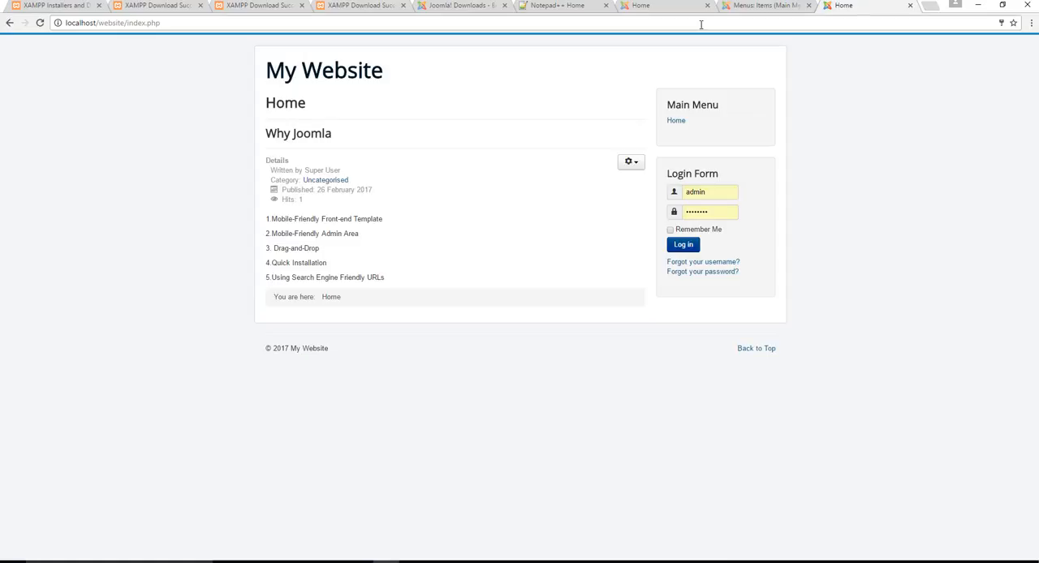
click(676, 121)
drag(337, 205, 243, 154)
click(465, 216)
- Go back to the administrator area and open the "Why Joomla" article for editing from the article list
click(755, 8)
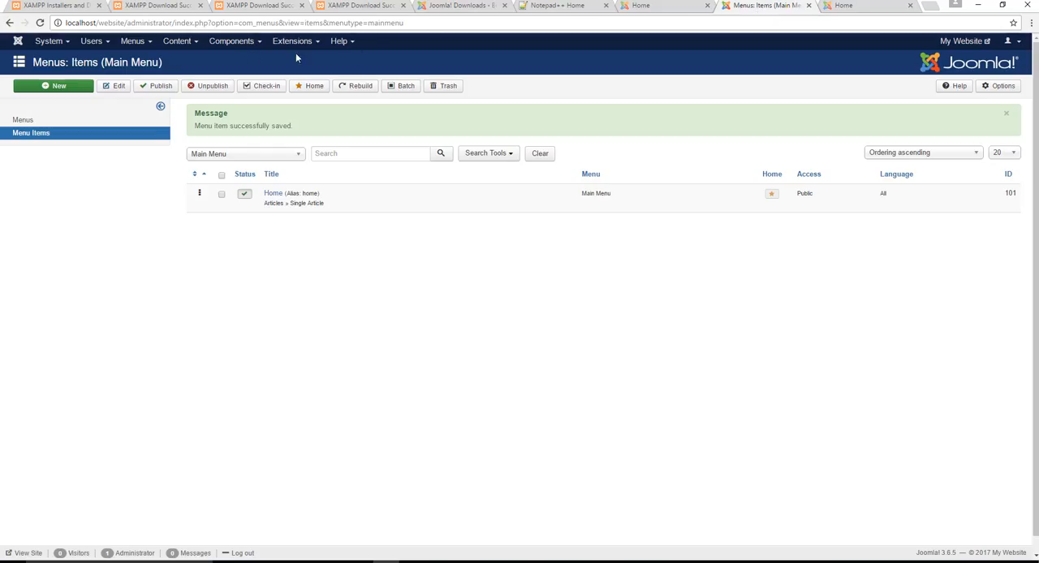
click(172, 43)
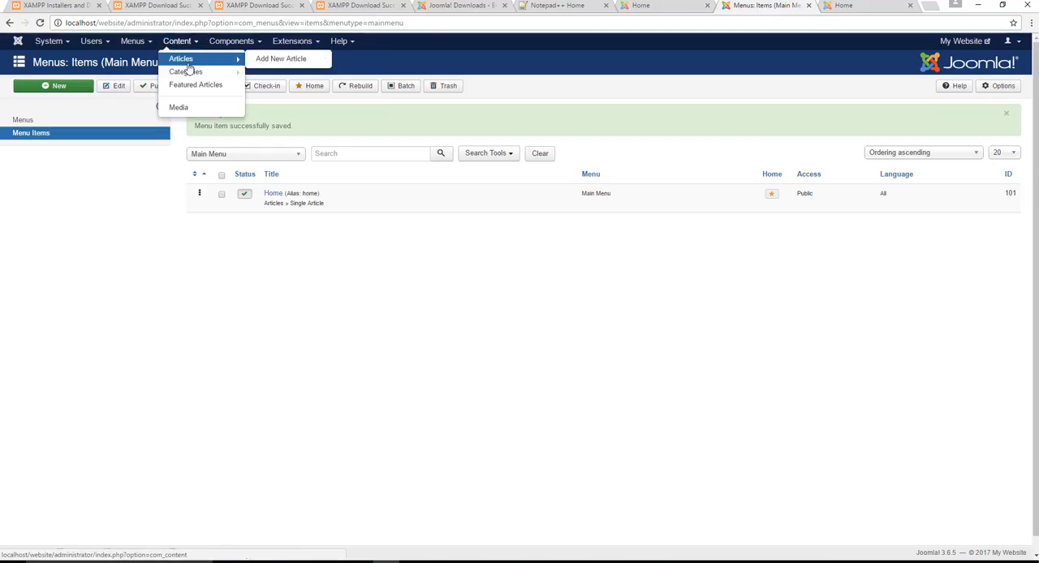
click(189, 63)
click(306, 149)
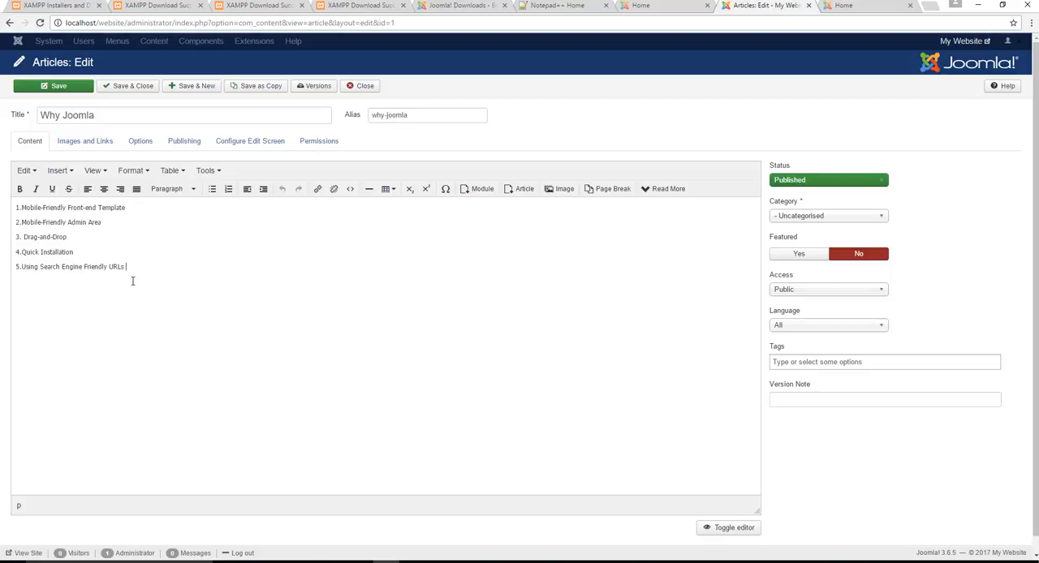
- Center-align all five points in the article body and save the article without closing it
drag(132, 281, 4, 193)
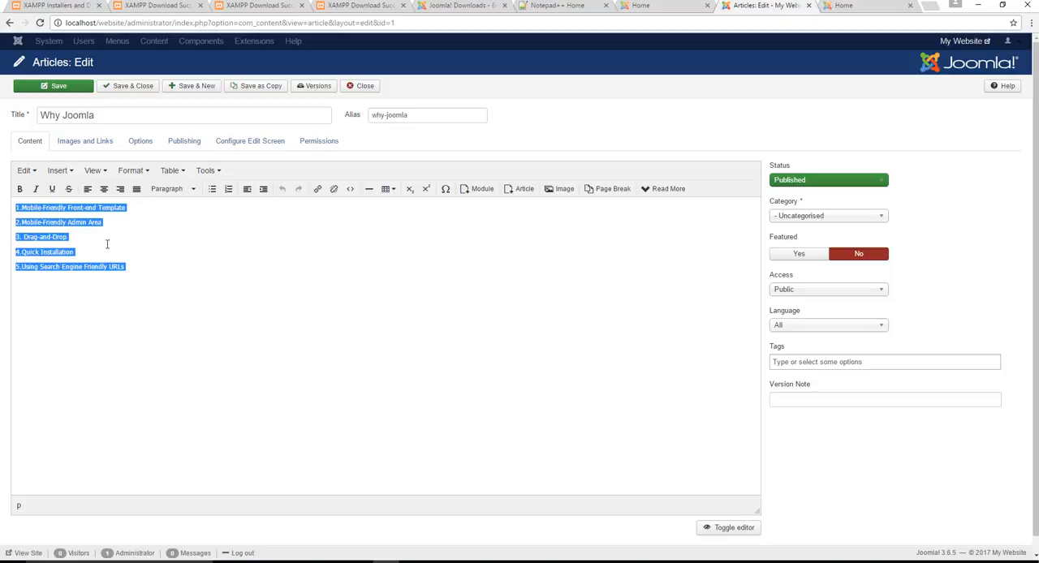
click(104, 188)
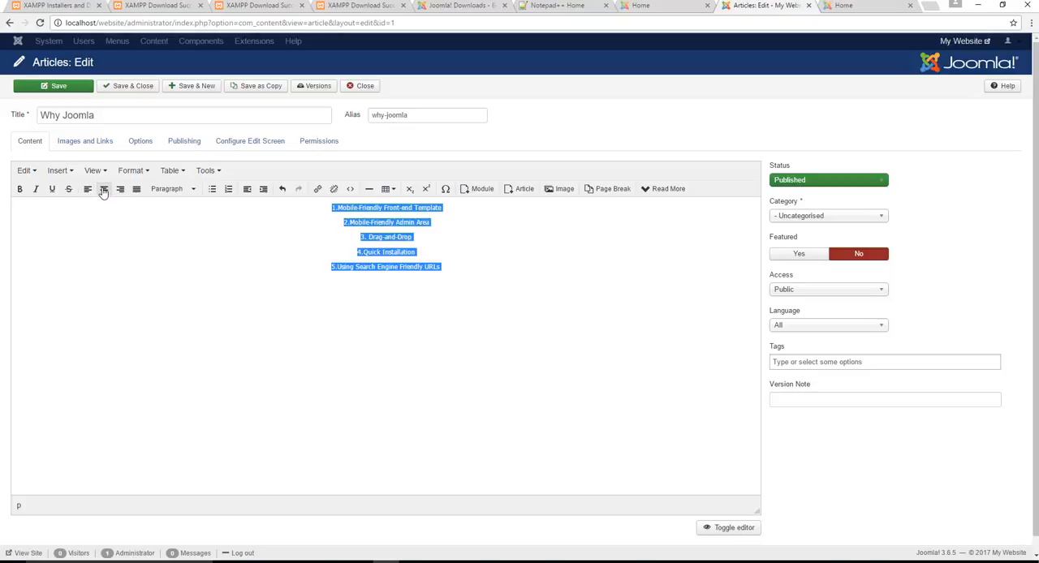
click(412, 247)
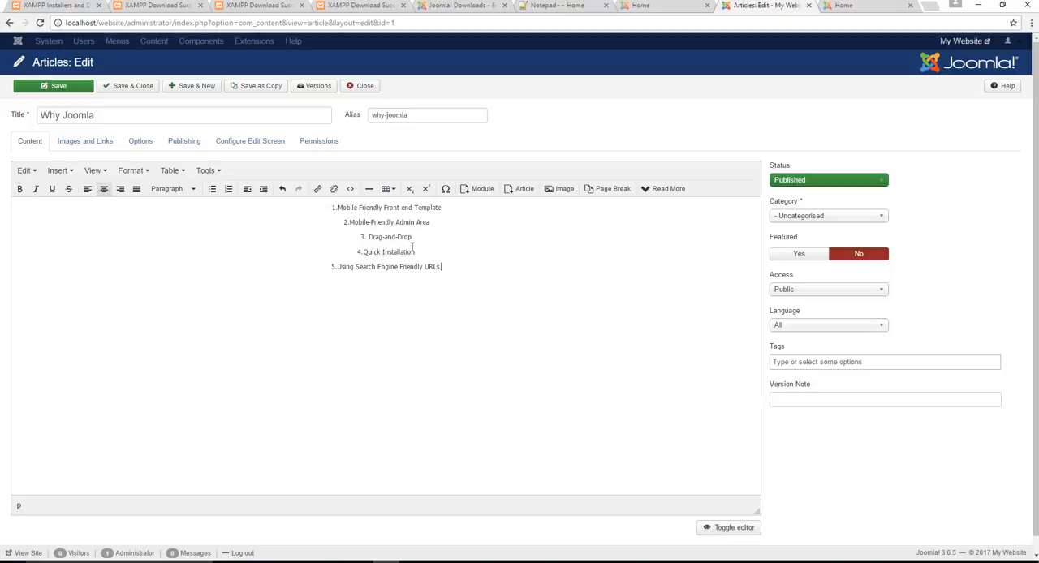
click(57, 85)
- Reload the front-end Home page to check the alignment of the article's five points
click(875, 7)
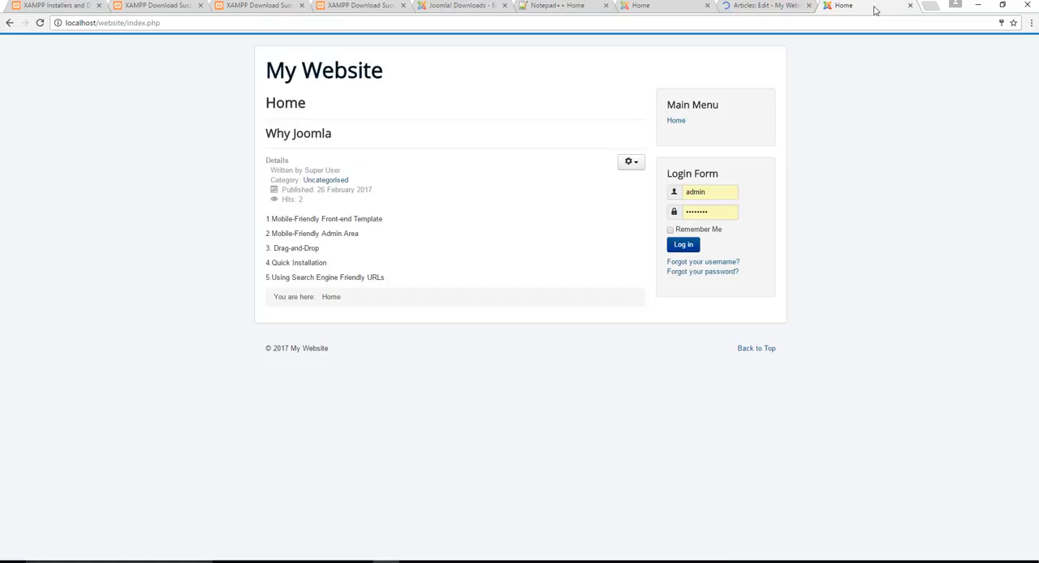
click(790, 25)
key(Return)
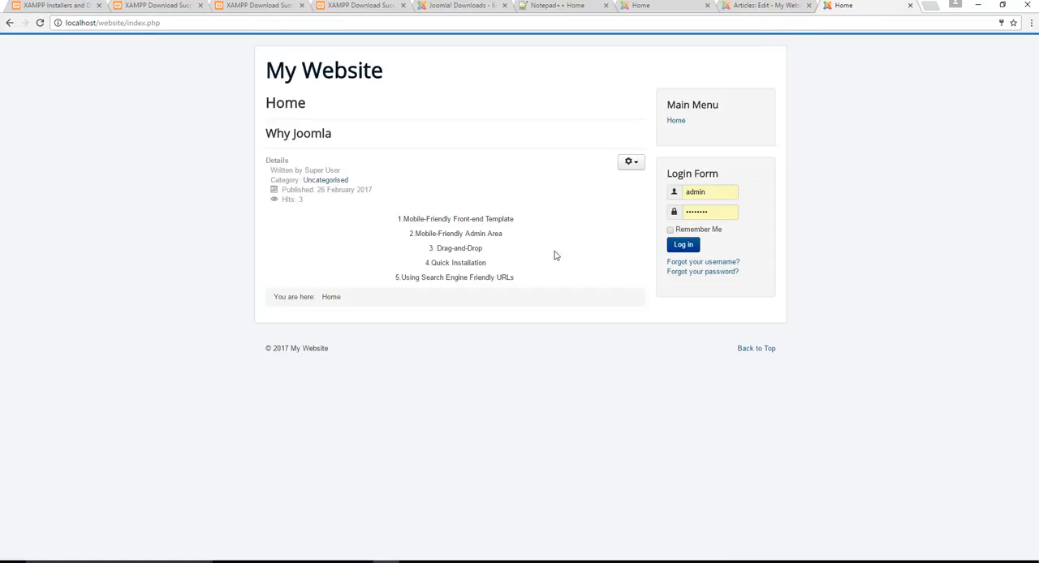
- Return to the article editor and justify the whole article body
click(752, 6)
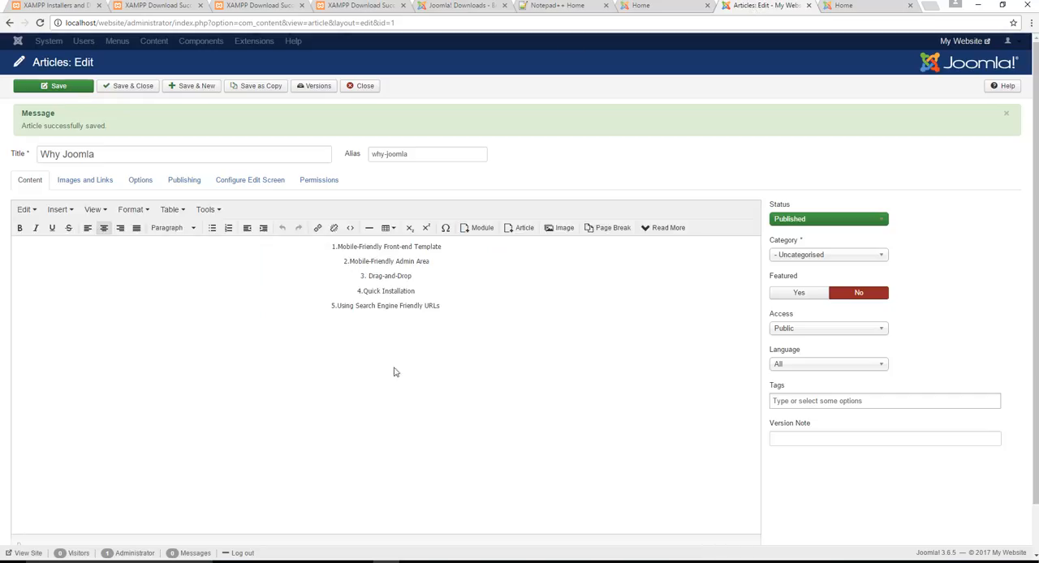
key(ctrl+a)
click(137, 228)
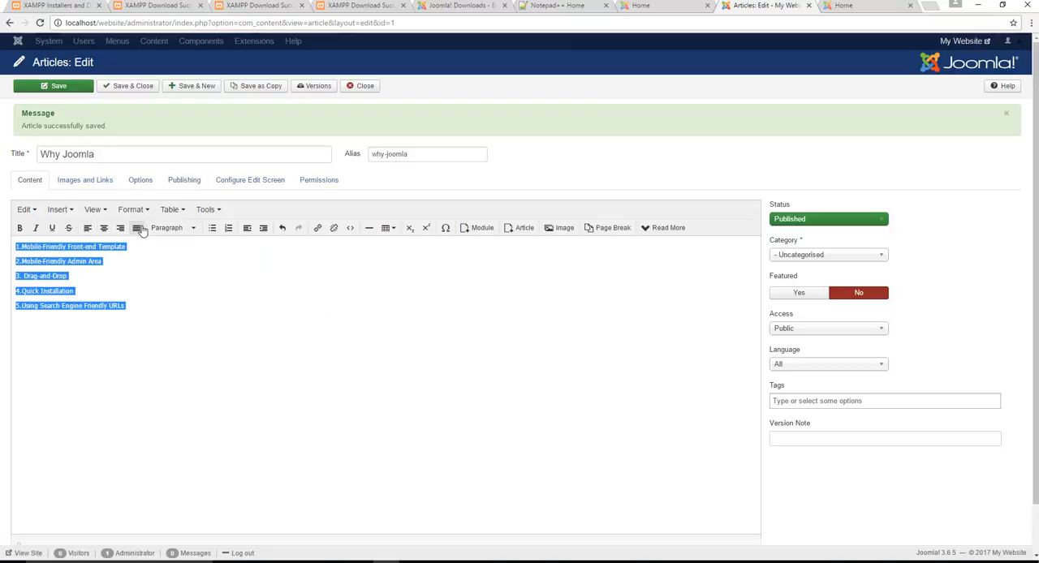
click(417, 352)
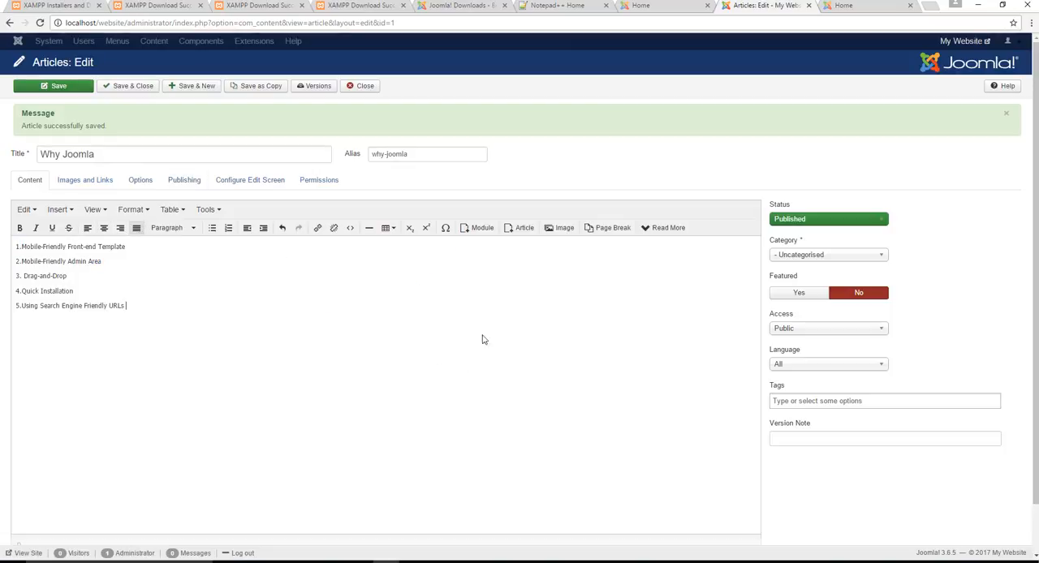
- In the "Why Joomla" article's options, set Show Title to Show and Linked Titles to No
click(878, 5)
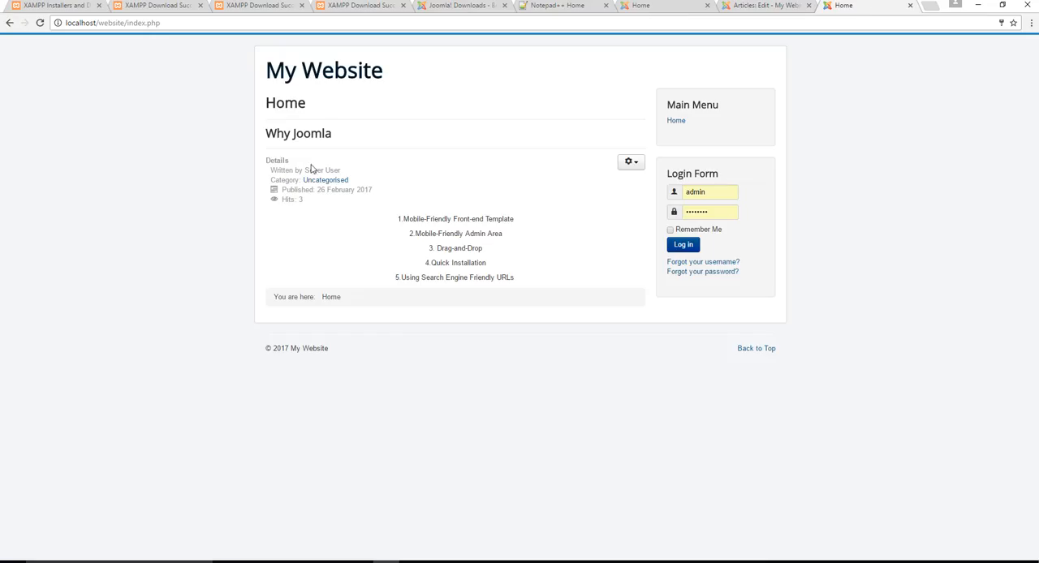
click(752, 8)
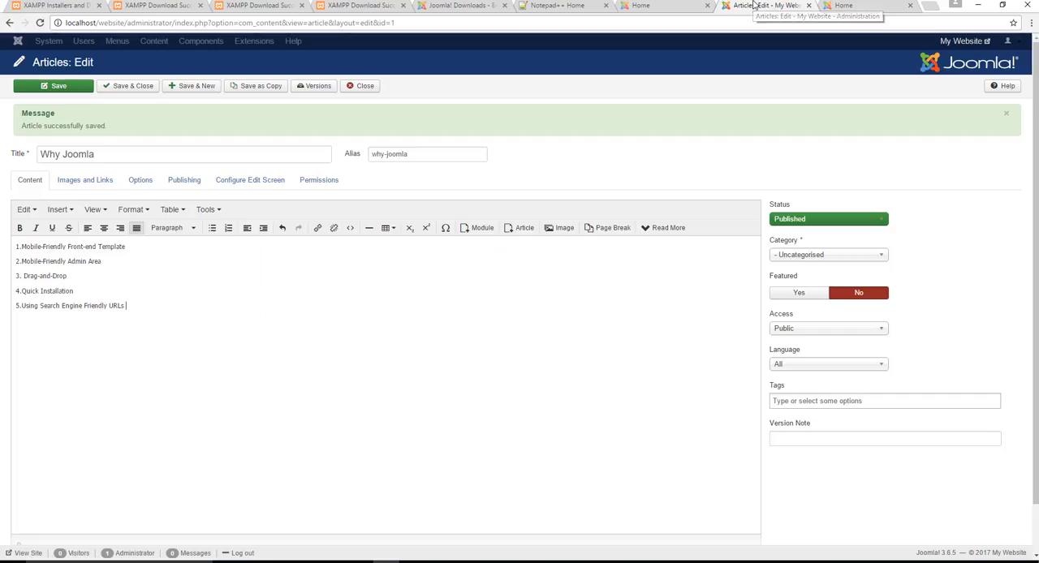
click(86, 183)
click(134, 179)
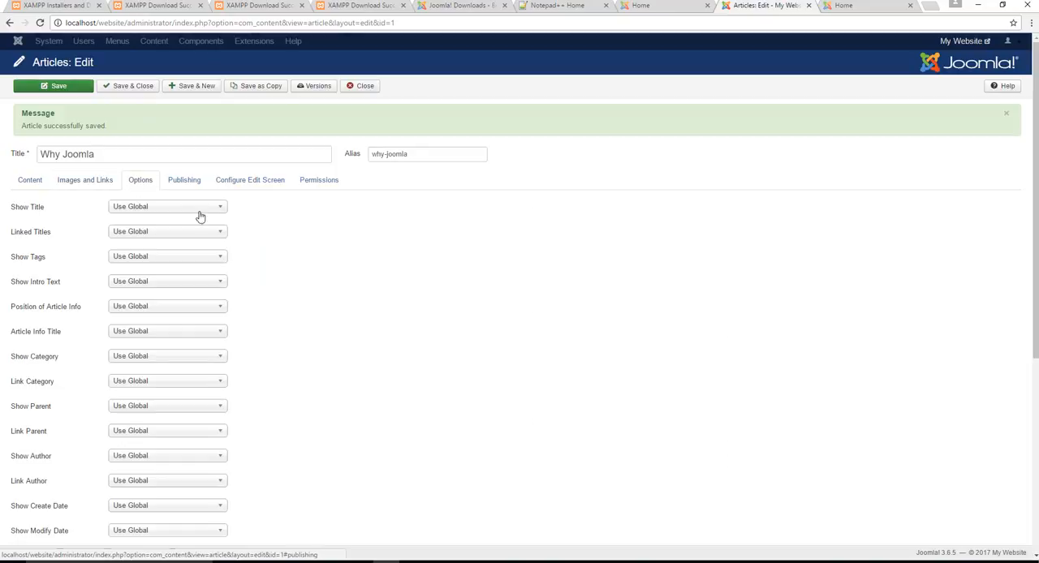
click(164, 209)
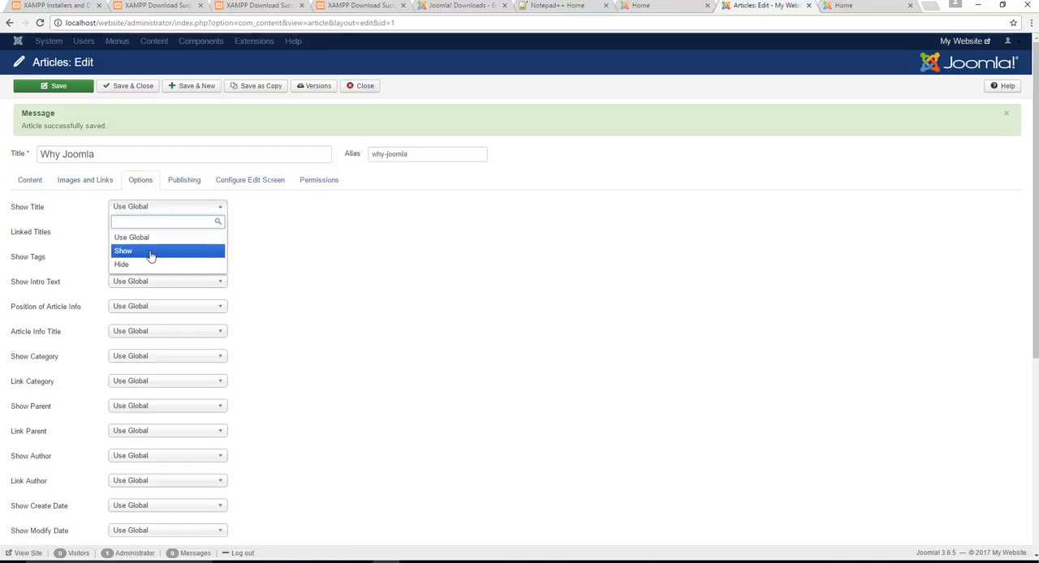
click(150, 252)
click(154, 233)
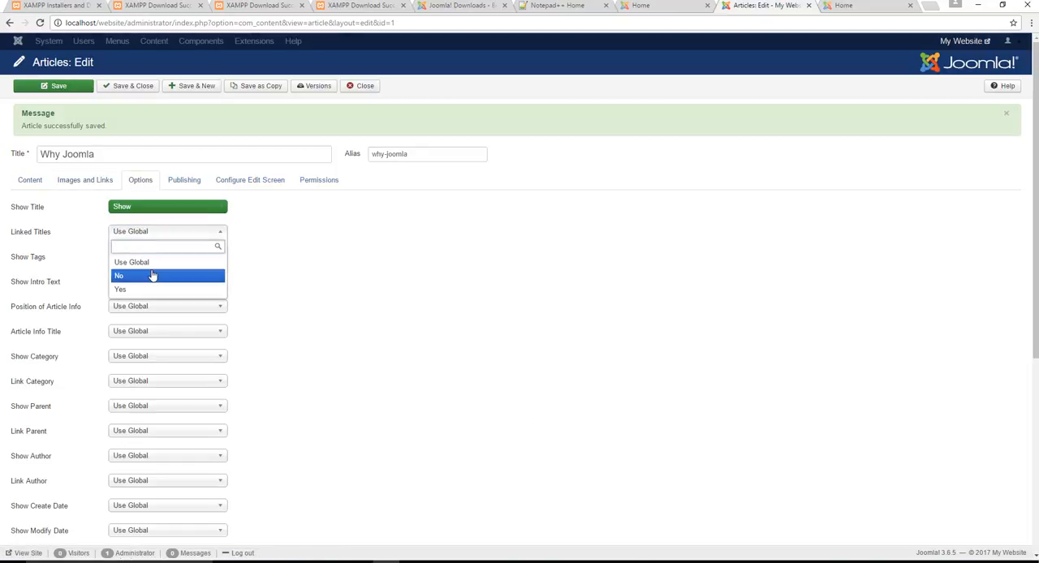
click(151, 275)
- Set the article's Show Intro Text option to Show and its Show Tags option to Hide
click(155, 259)
click(151, 300)
click(150, 284)
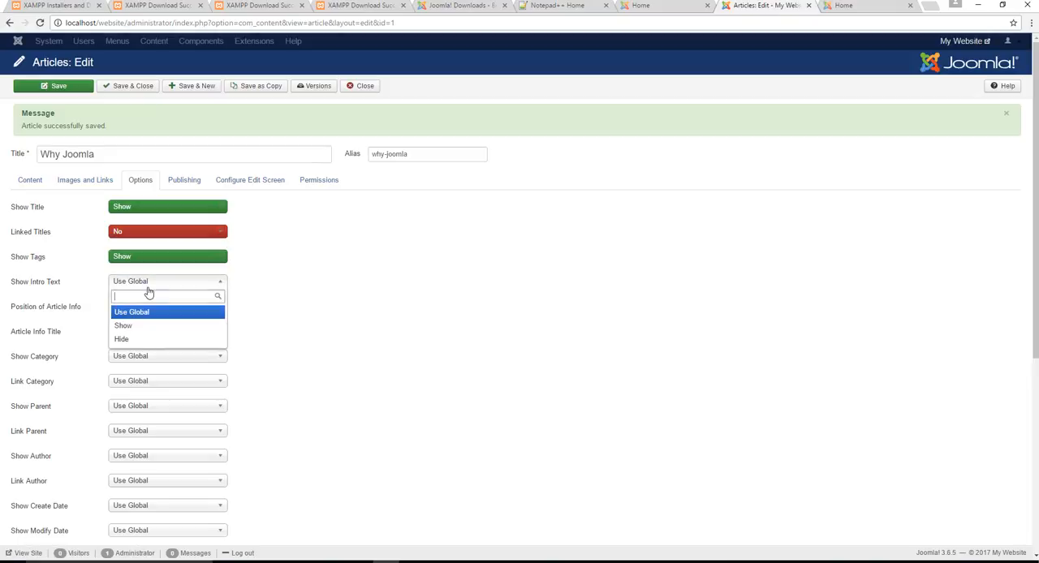
click(148, 328)
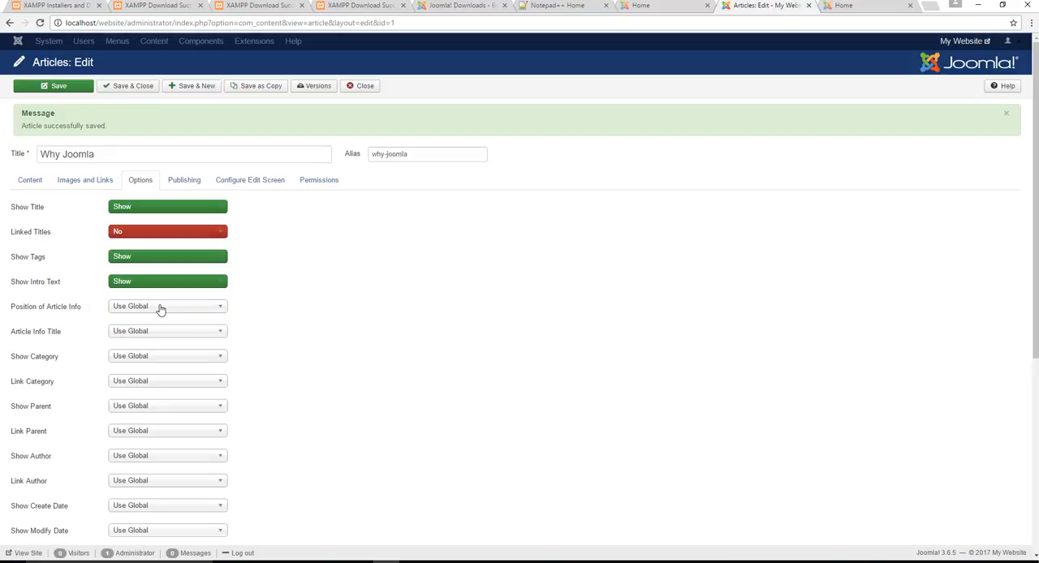
click(162, 264)
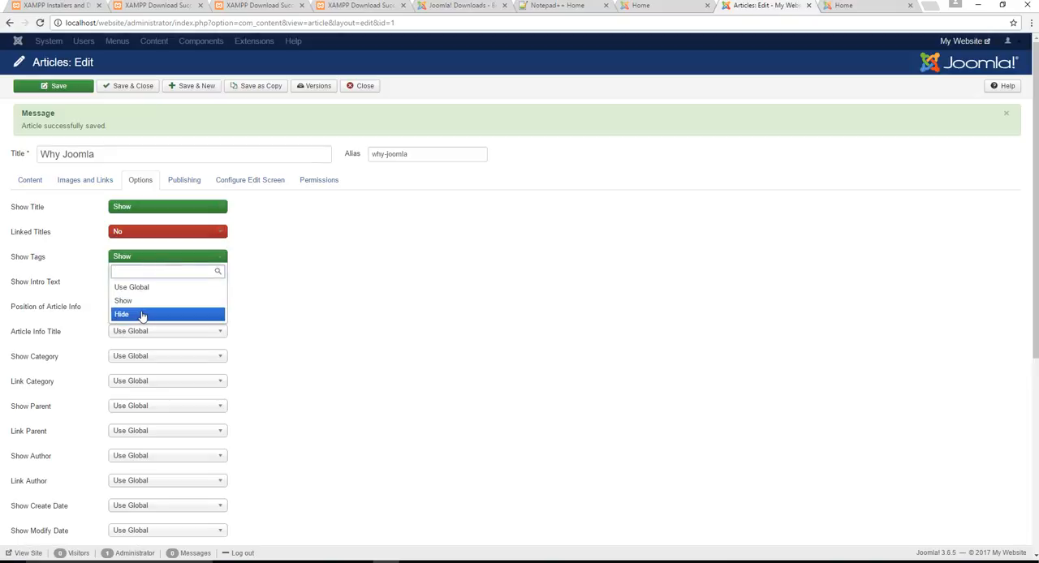
click(144, 318)
click(146, 307)
click(337, 313)
- Set the article's Article Info Title and Show Category options to Hide and Link Category to No
scroll(303, 276, down, 3)
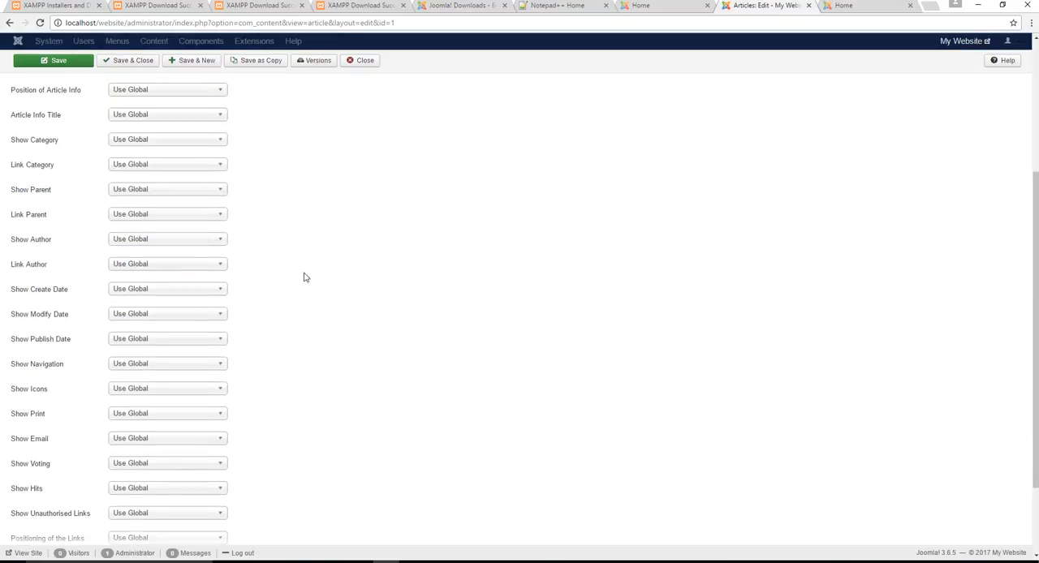
scroll(203, 179, up, 1)
click(181, 171)
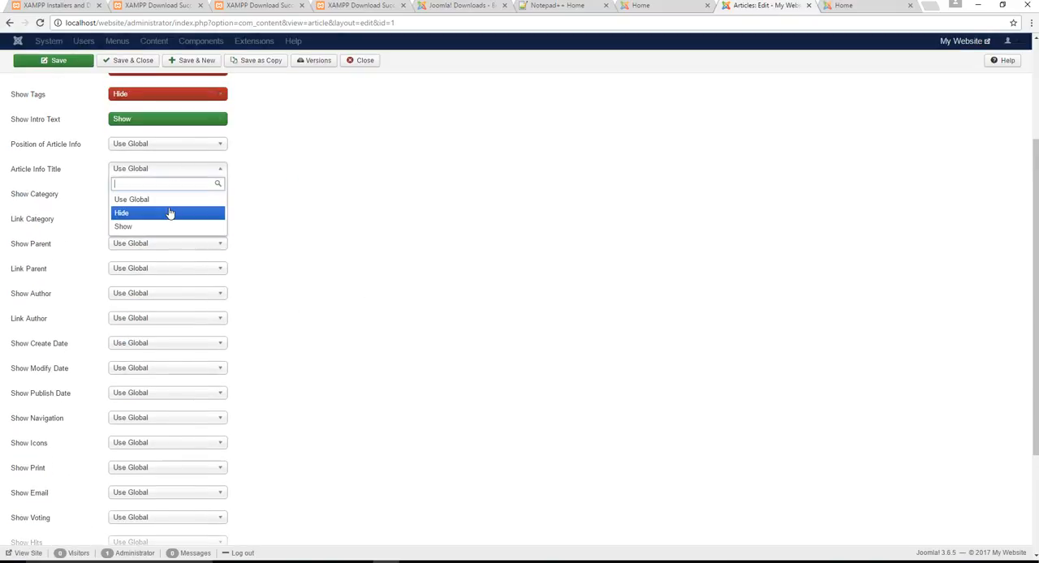
click(170, 212)
click(172, 195)
click(162, 237)
click(172, 219)
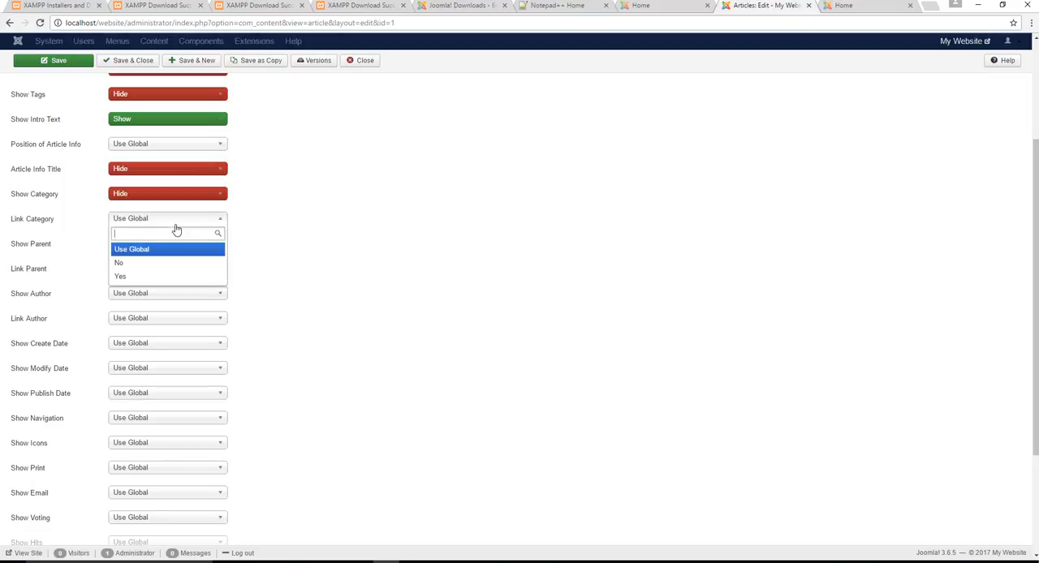
click(162, 266)
- Set the article's Show Parent and Show Author options to Hide, and Link Parent and Link Author to No
click(170, 243)
click(155, 288)
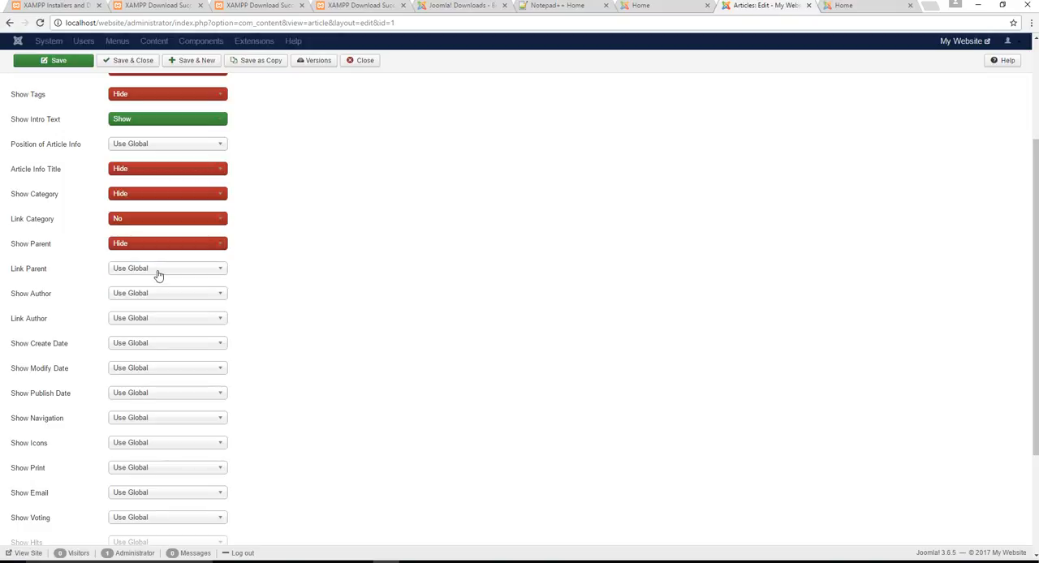
click(157, 269)
click(142, 314)
click(155, 294)
click(150, 336)
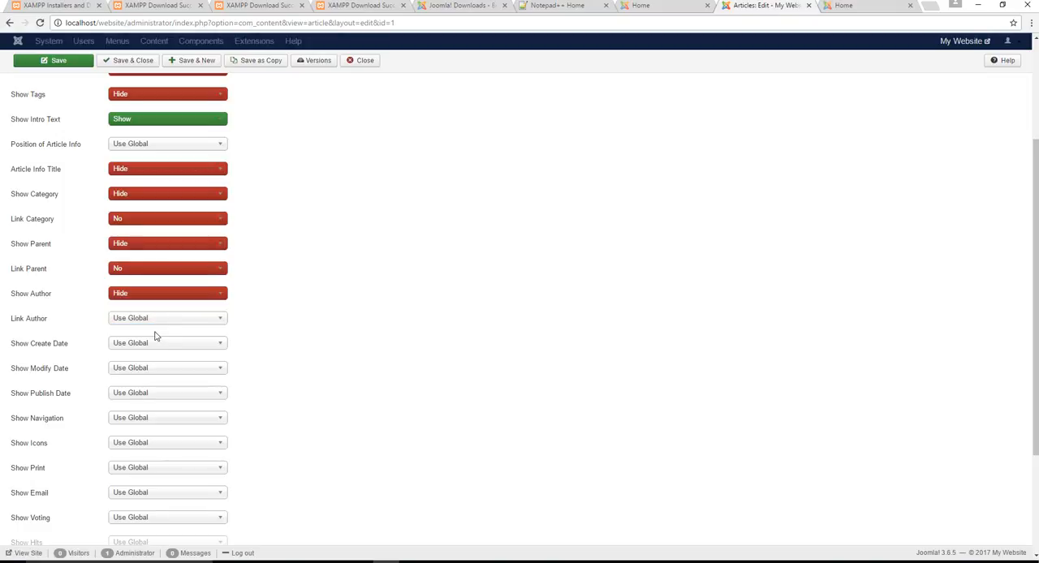
click(167, 320)
click(153, 363)
- Hide the article's create date, modify date and publish date
click(162, 345)
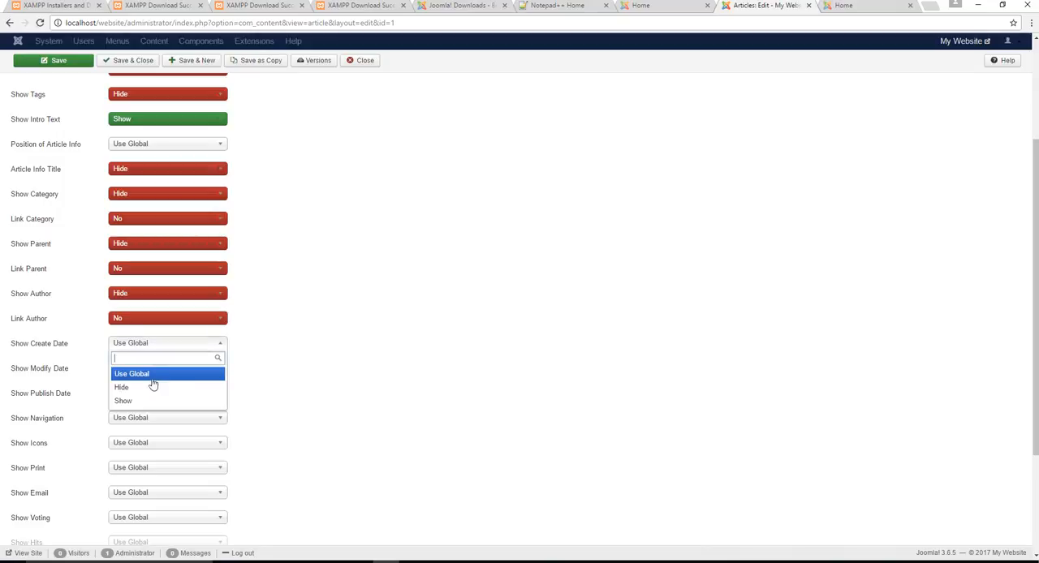
click(153, 388)
click(162, 370)
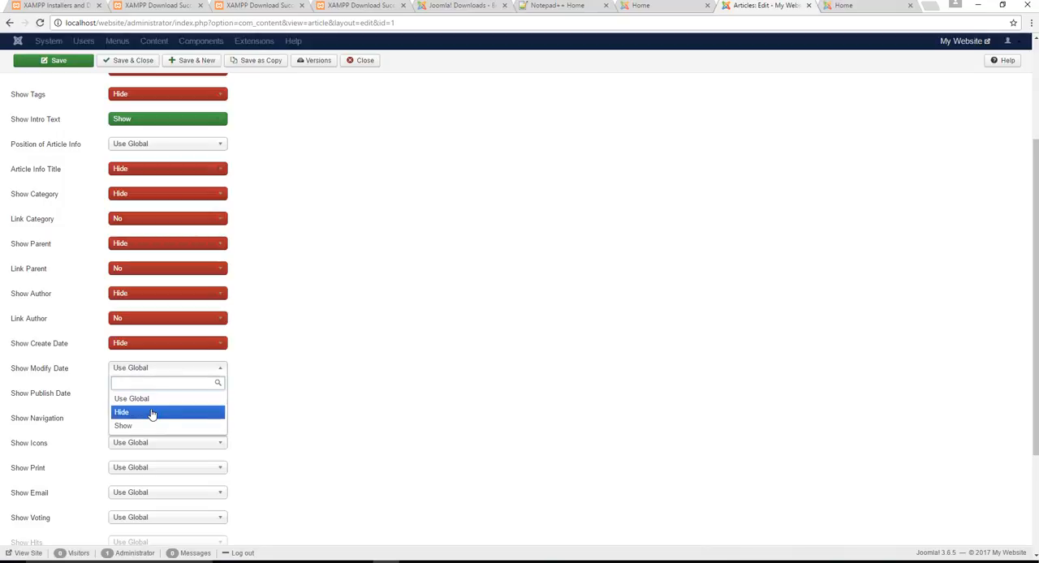
click(154, 412)
click(168, 397)
click(145, 438)
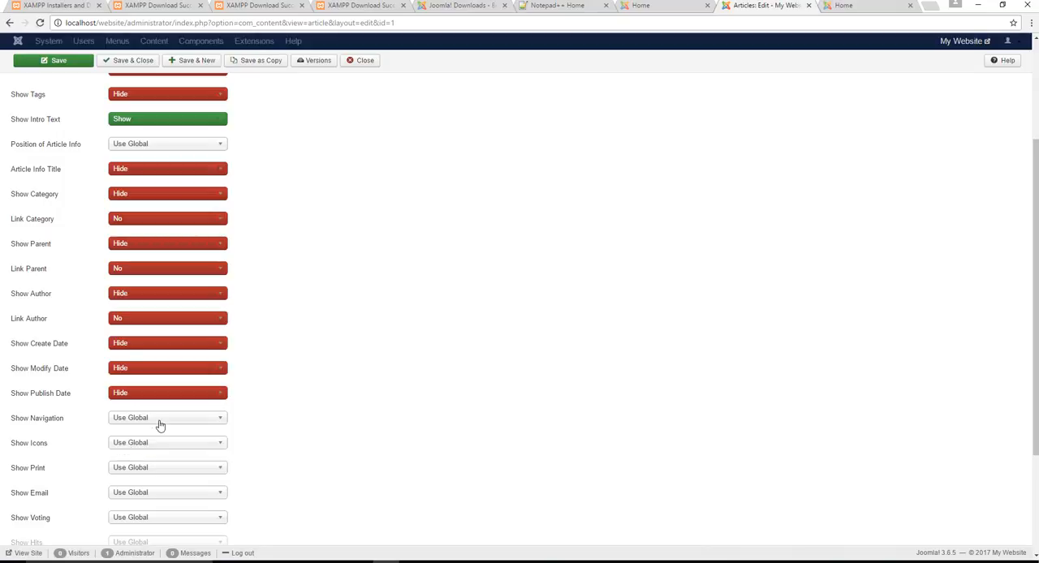
- Set the article's Show Navigation, Show Icons, Show Print and Show Email options to Hide
click(159, 419)
click(150, 460)
scroll(255, 322, down, 1)
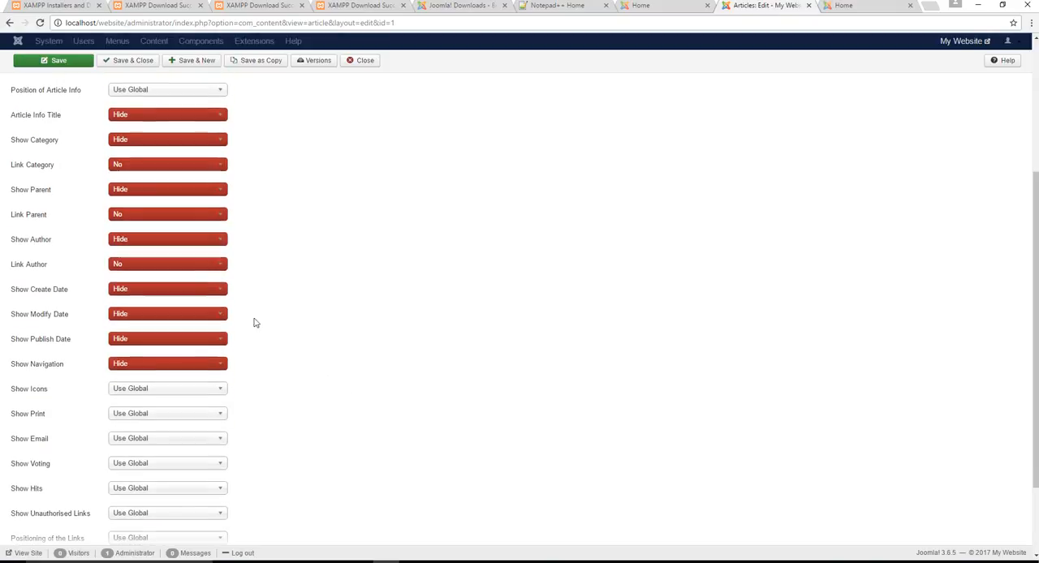
click(200, 394)
click(135, 432)
scroll(255, 236, down, 2)
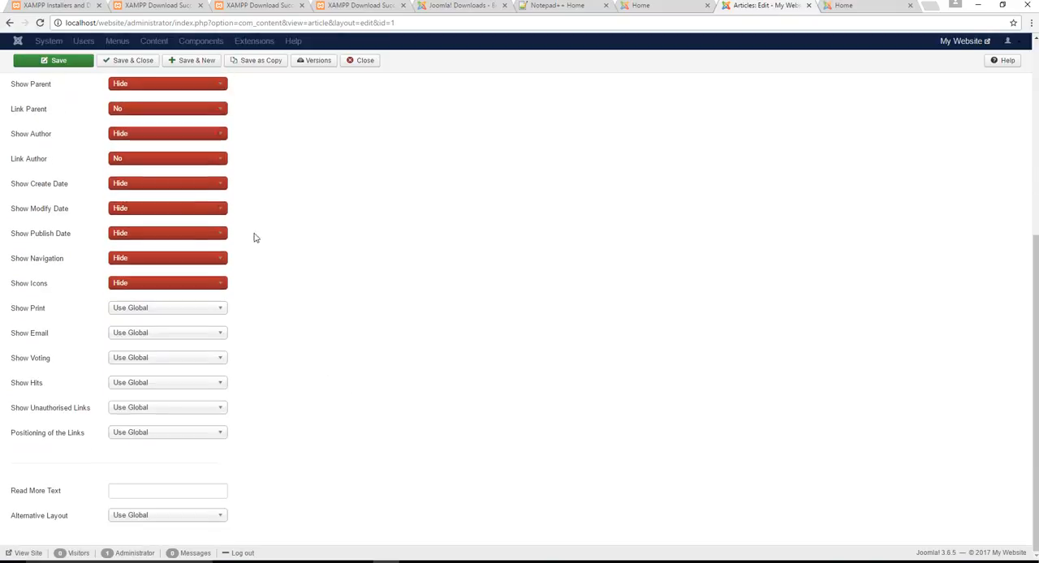
click(210, 311)
click(158, 354)
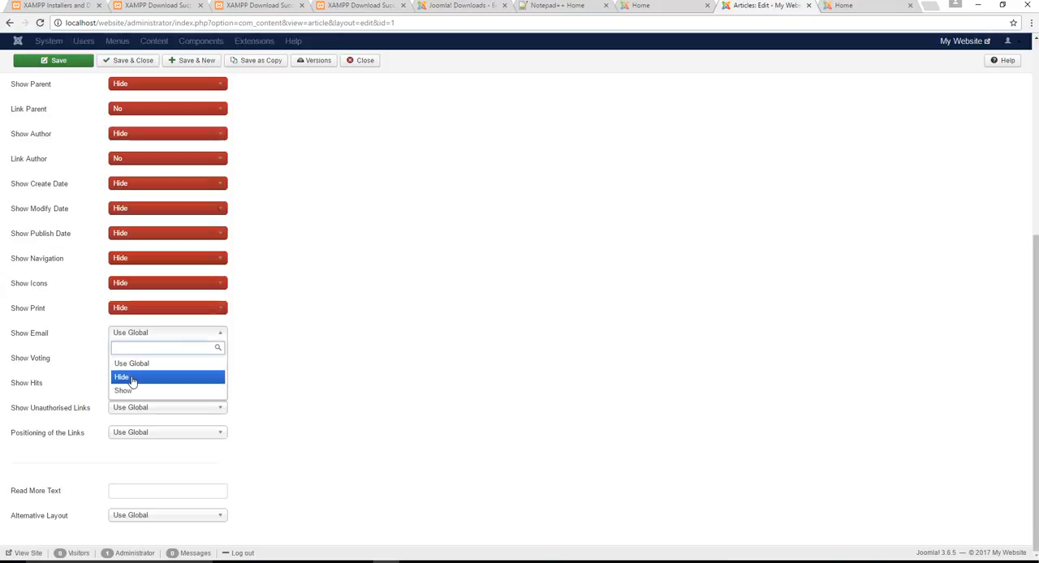
click(132, 377)
- Set Show Voting and Show Hits to Hide and Show Unauthorised Links to No, and save and close the article
click(148, 358)
click(141, 401)
click(141, 383)
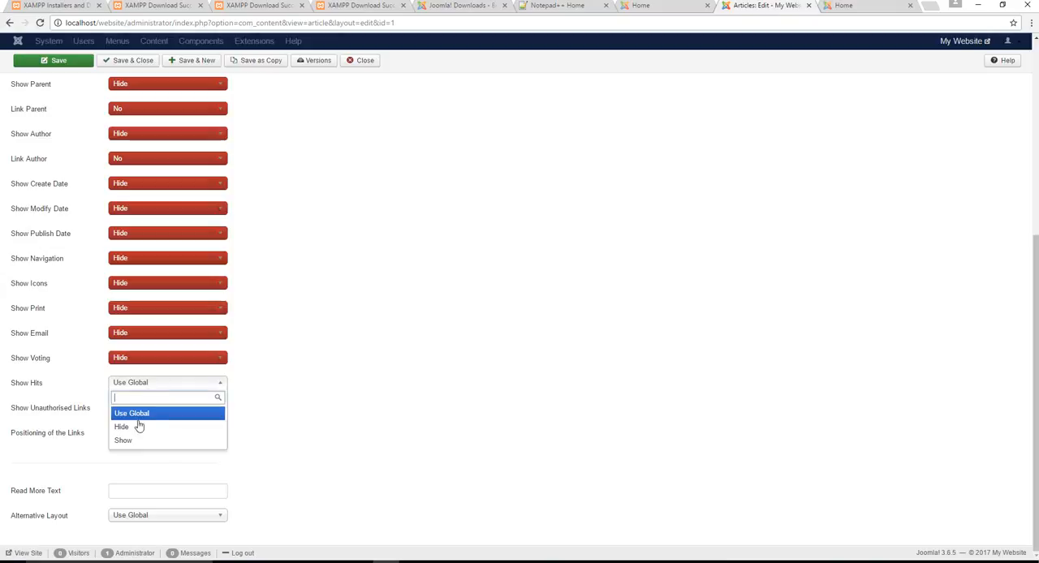
click(139, 427)
click(155, 408)
click(148, 453)
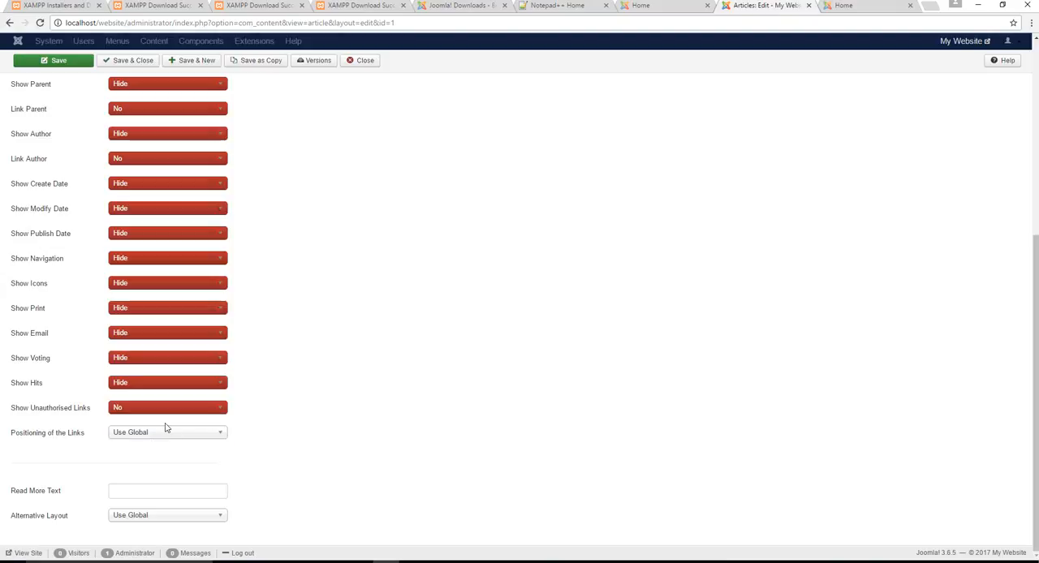
scroll(432, 359, up, 6)
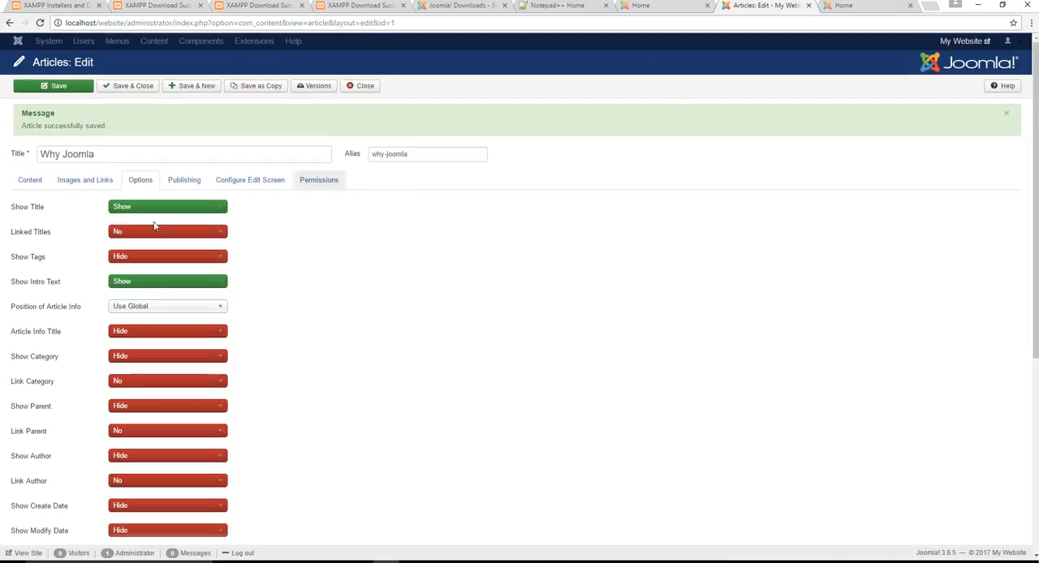
click(128, 86)
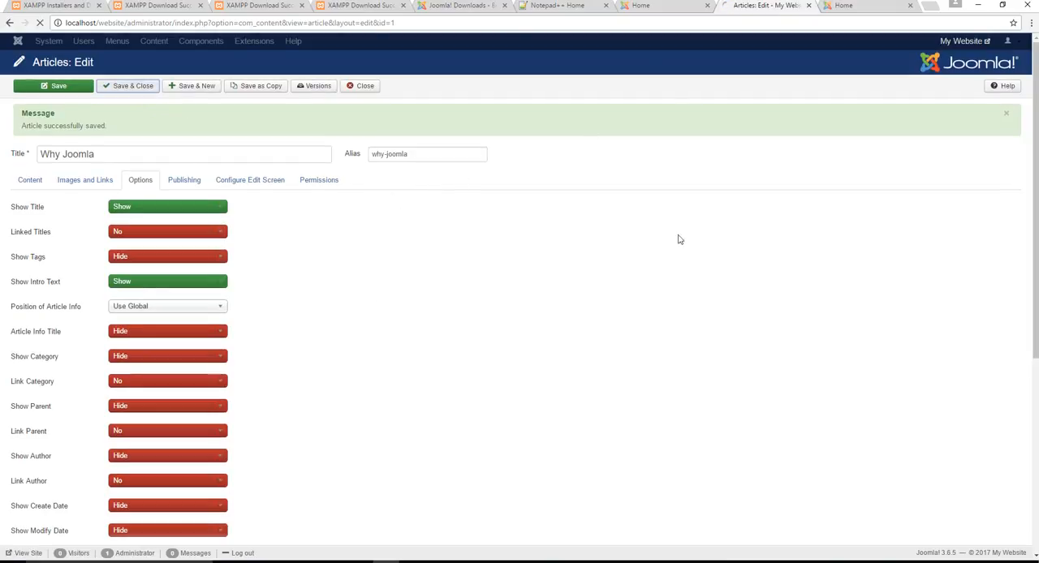
- Reload the front-end Home page and examine the article's details and text alignment
click(832, 6)
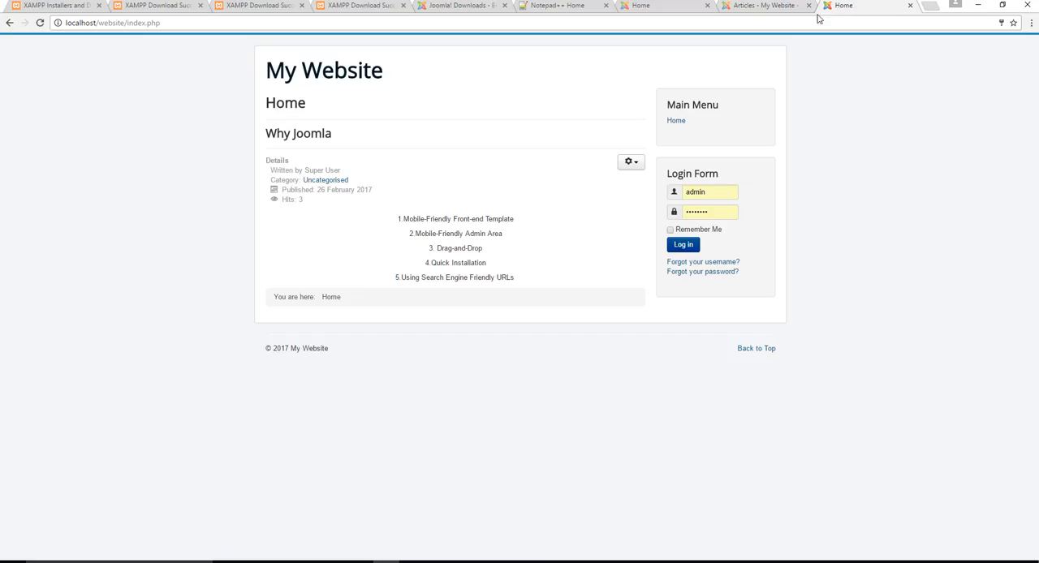
click(688, 21)
key(Return)
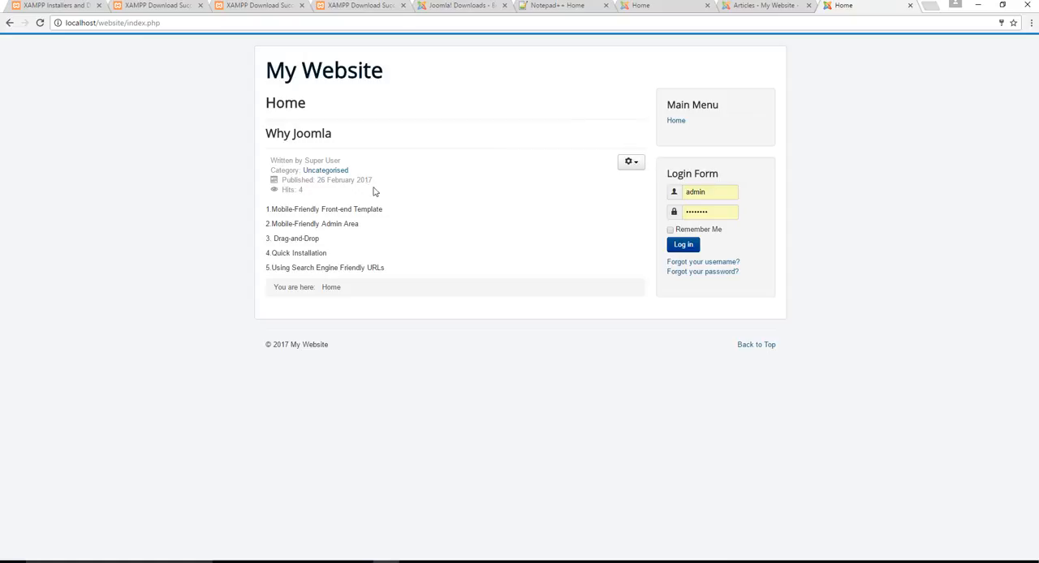
drag(415, 283, 222, 136)
click(406, 186)
- Return to the administrator area and open the Home item of the Main Menu for editing
click(753, 10)
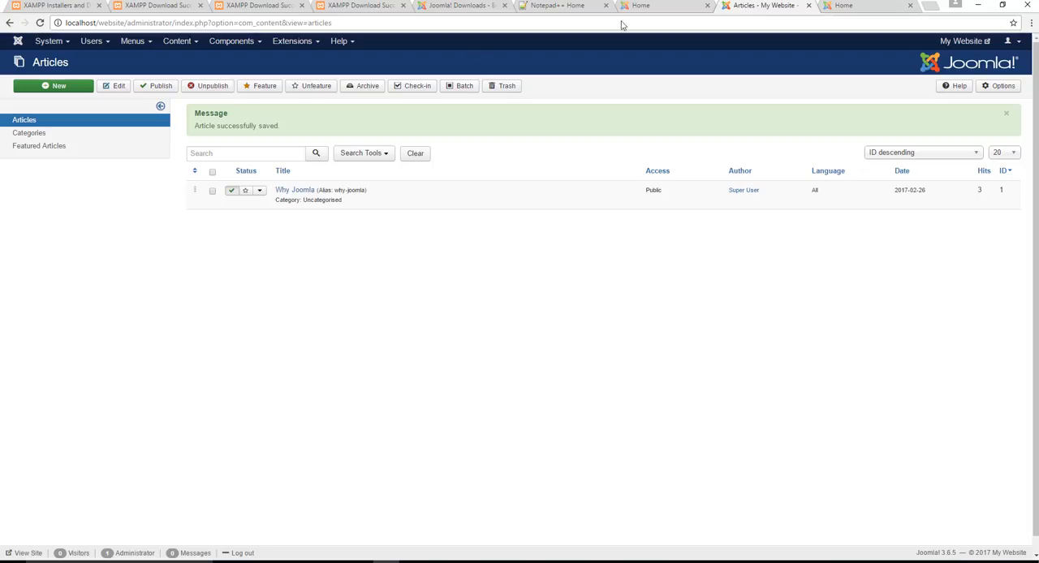
click(134, 41)
mouse_move(150, 101)
click(134, 41)
click(146, 104)
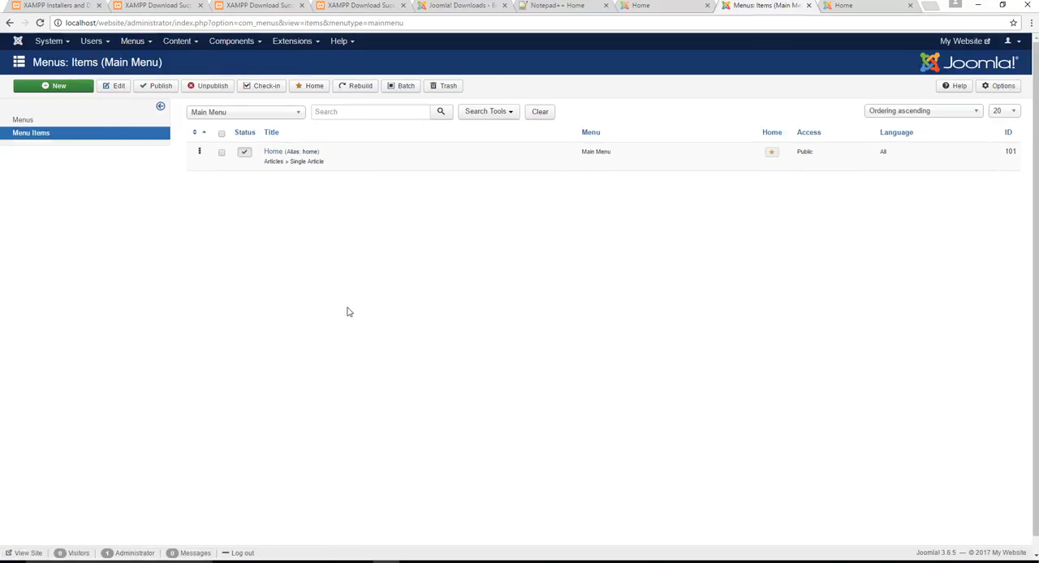
click(274, 152)
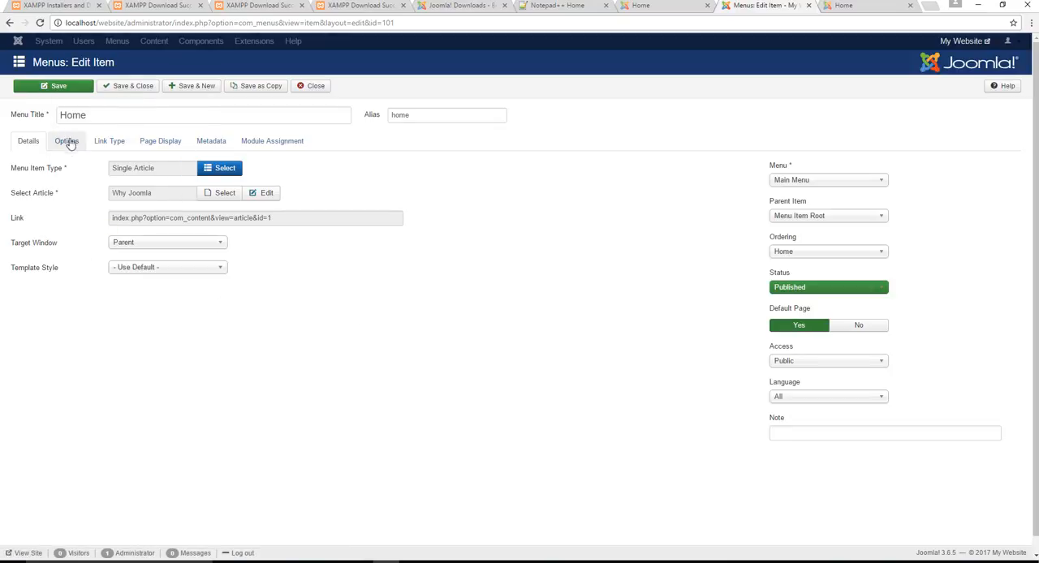
- Change the menu item's title to "Welcome" and clear its alias
drag(112, 115, 4, 117)
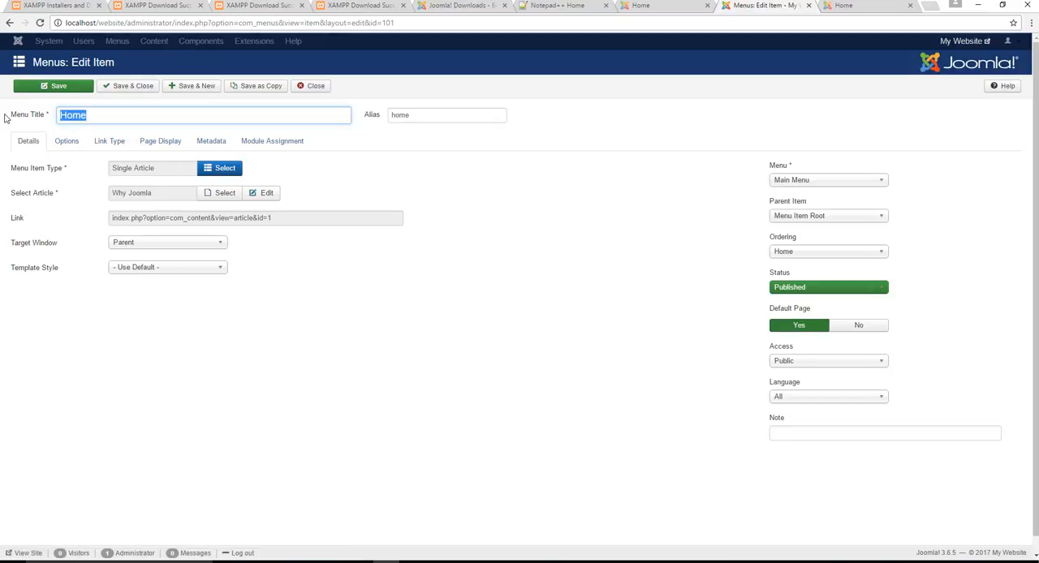
text(Welcom)
key(Tab)
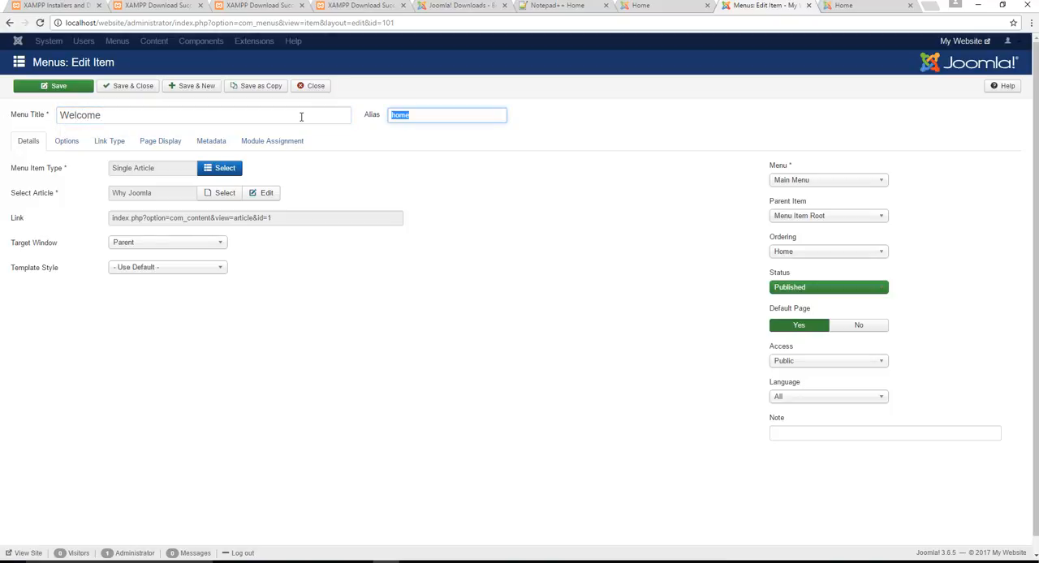
key(BackSpace)
click(457, 361)
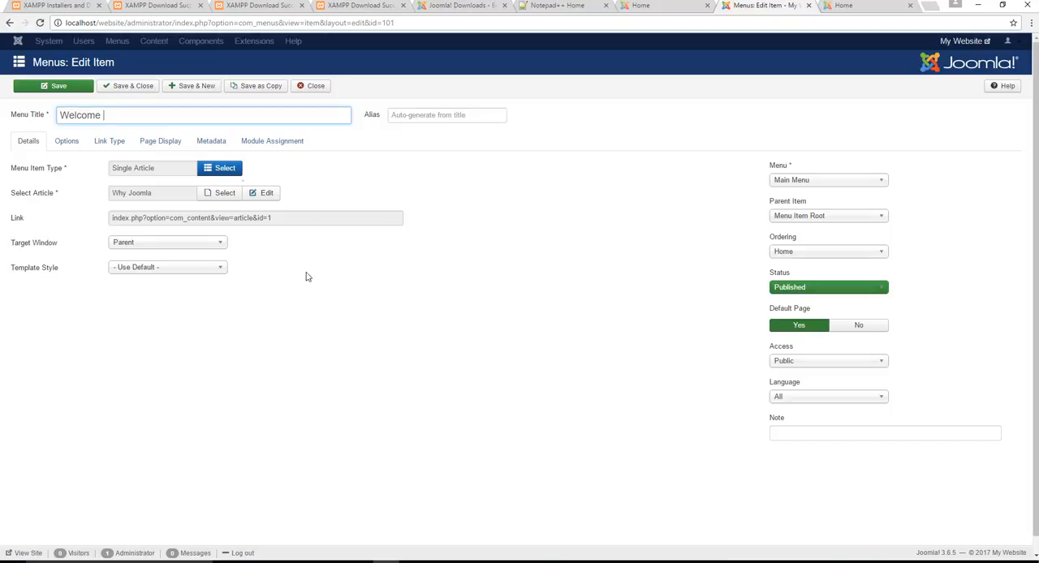
click(291, 305)
drag(118, 116, 1, 114)
- In the Welcome menu item's options, set Show Title to Show, Linked Titles to No, and Show Intro Text to Show
click(67, 141)
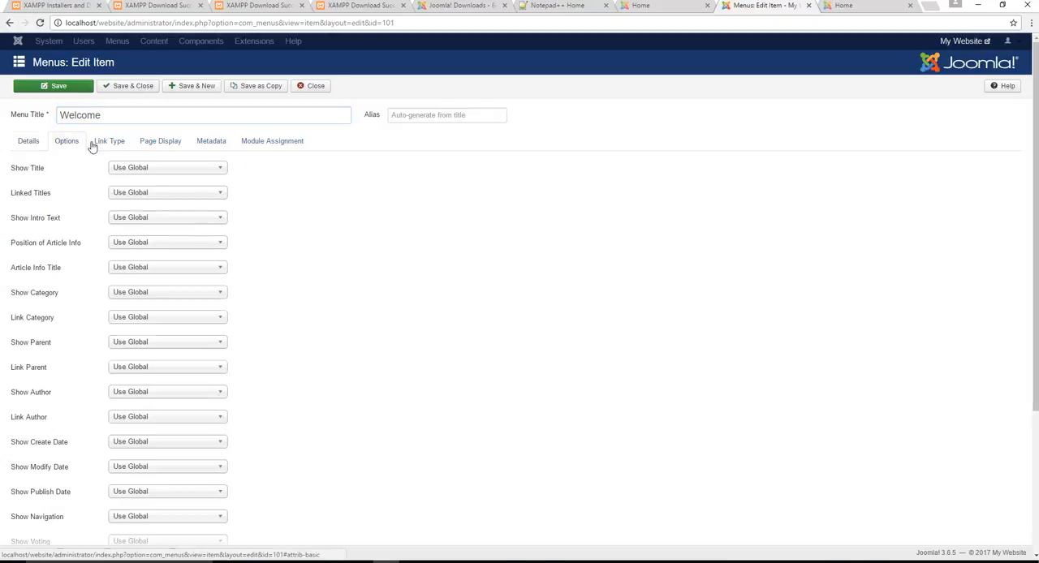
click(159, 169)
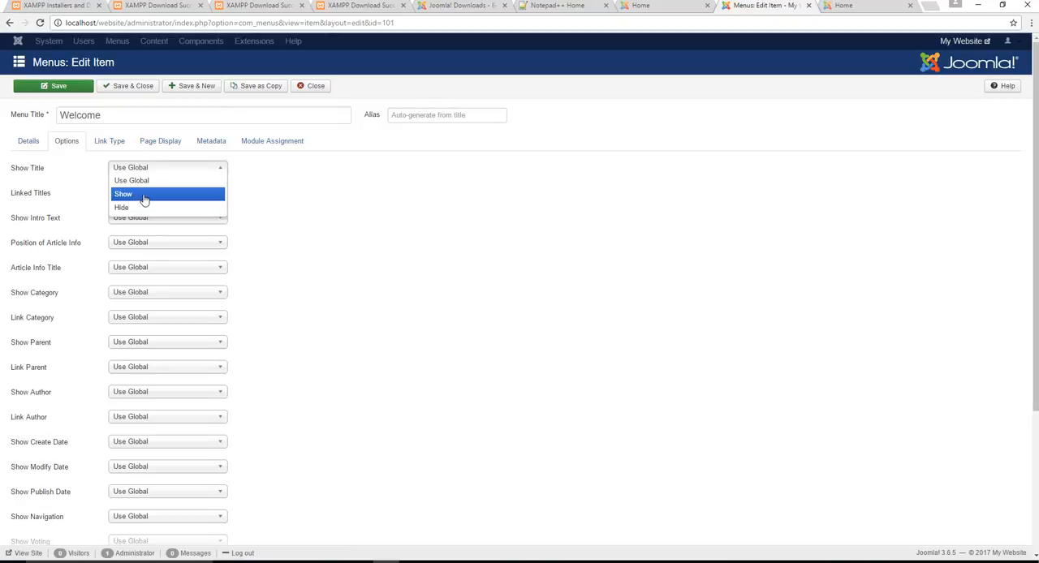
click(142, 197)
click(143, 190)
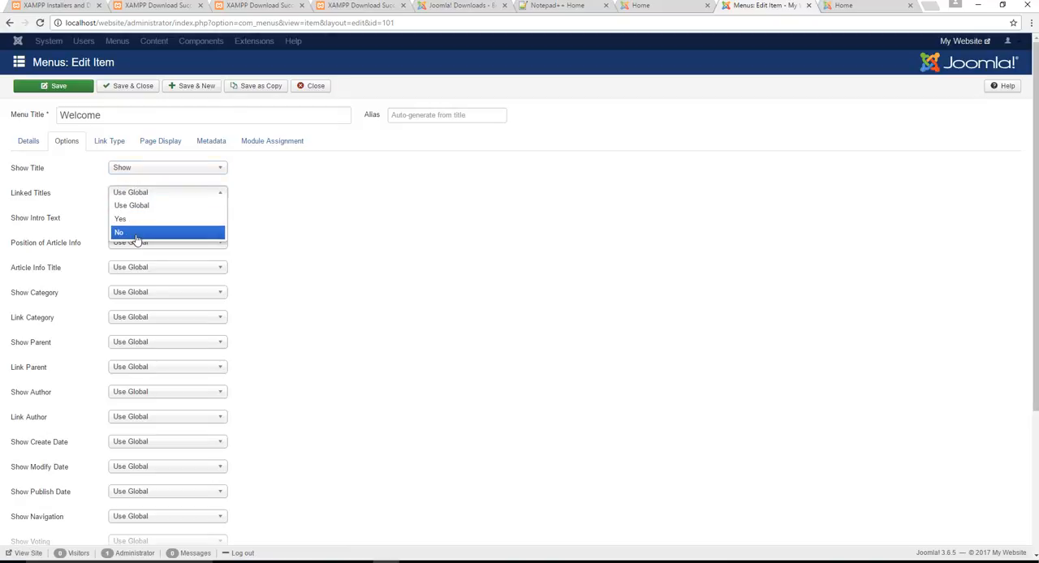
click(135, 234)
click(139, 217)
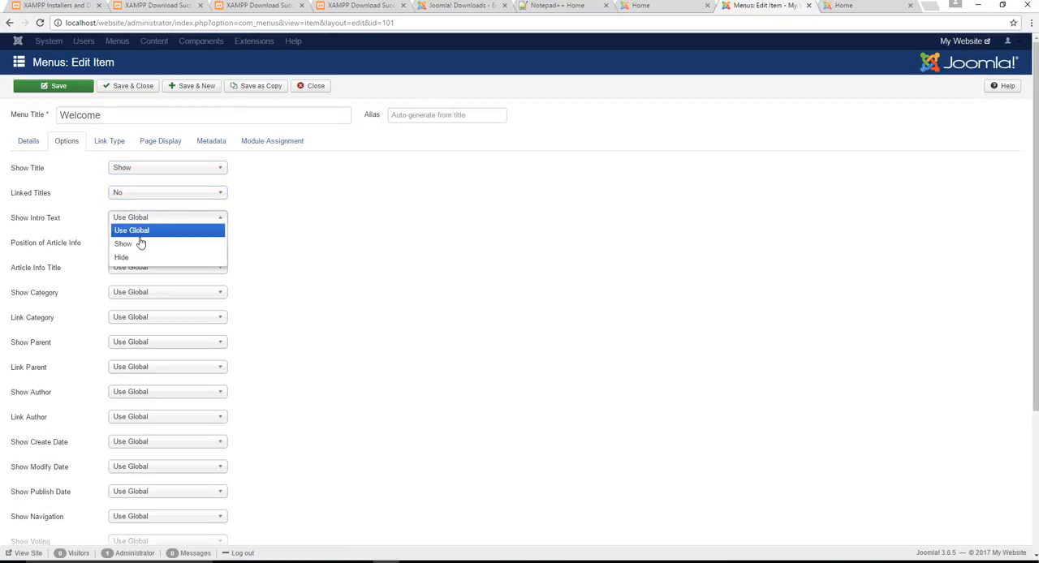
click(142, 243)
- Set Article Info Title and Show Category to Hide and Link Category to No, leaving Position of Article Info at Use Global
click(144, 243)
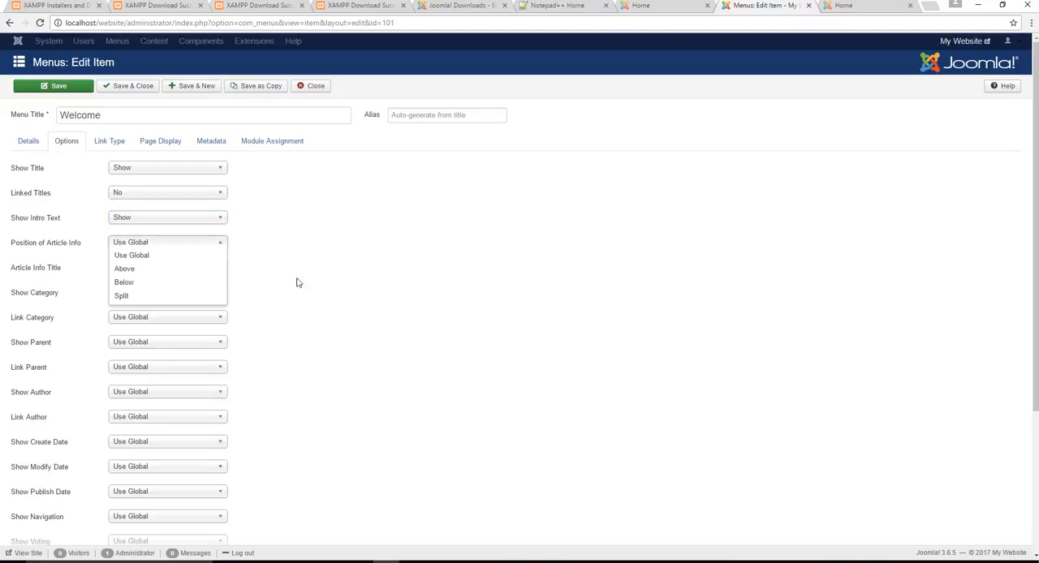
click(139, 267)
click(147, 307)
click(146, 292)
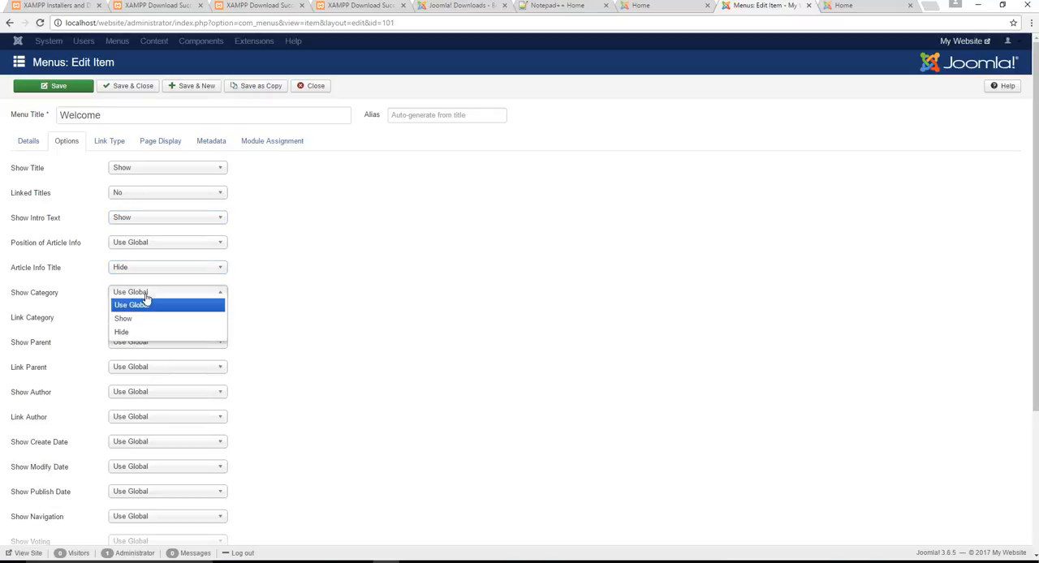
click(140, 333)
click(146, 317)
click(146, 356)
- Set the menu item's Show Parent option to Hide and Link Parent to No
click(146, 342)
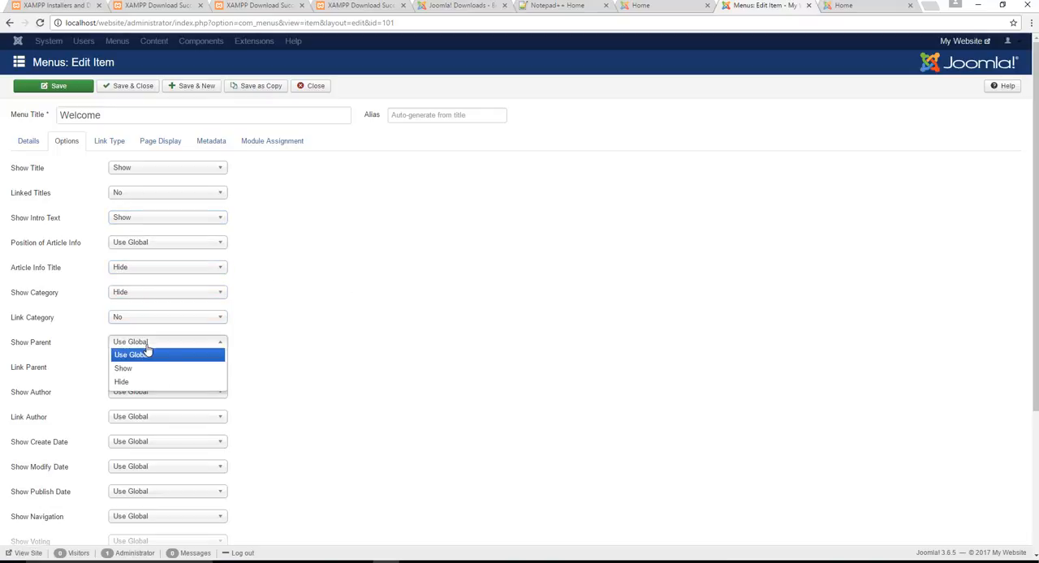
click(146, 381)
scroll(291, 298, down, 2)
scroll(291, 298, down, 1)
click(179, 168)
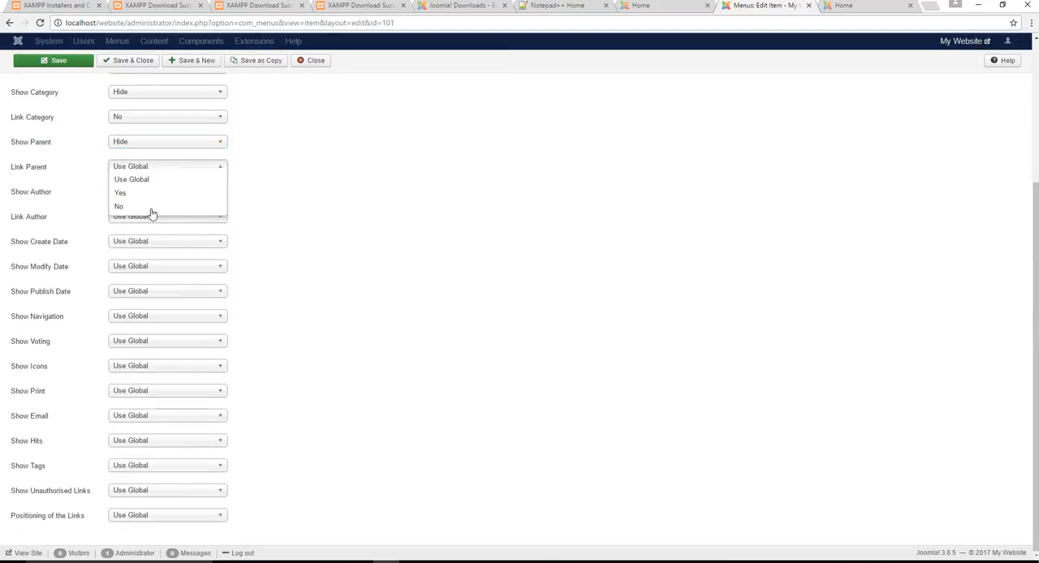
click(151, 204)
- Set the menu item's Show Author option to Hide and Link Author to No
click(154, 192)
click(139, 232)
click(144, 216)
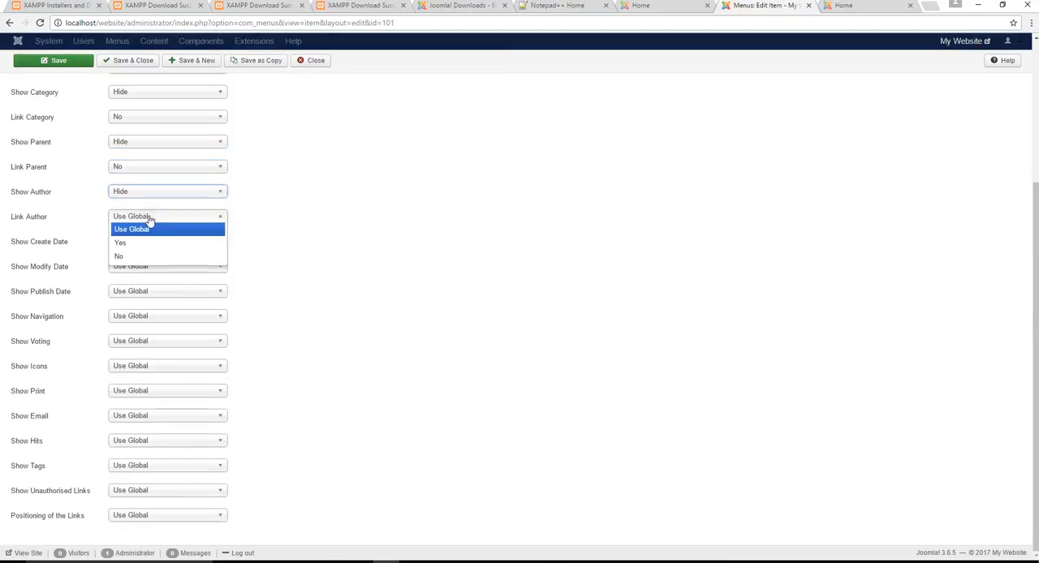
click(140, 256)
- Set Show Create Date, Show Modify Date and Show Publish Date to Hide for the menu item
click(144, 241)
click(134, 280)
click(140, 267)
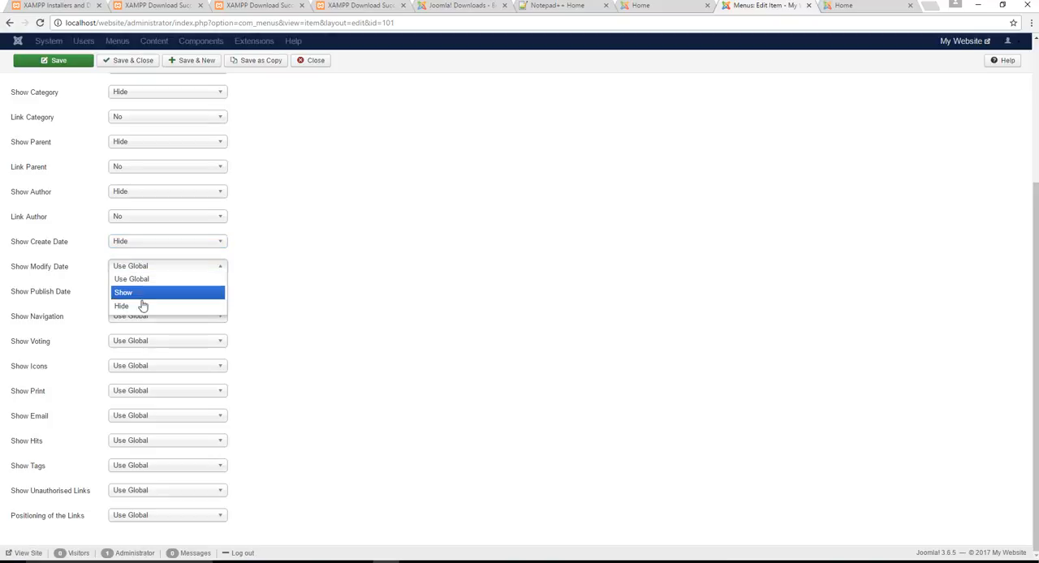
click(142, 306)
click(146, 292)
click(140, 332)
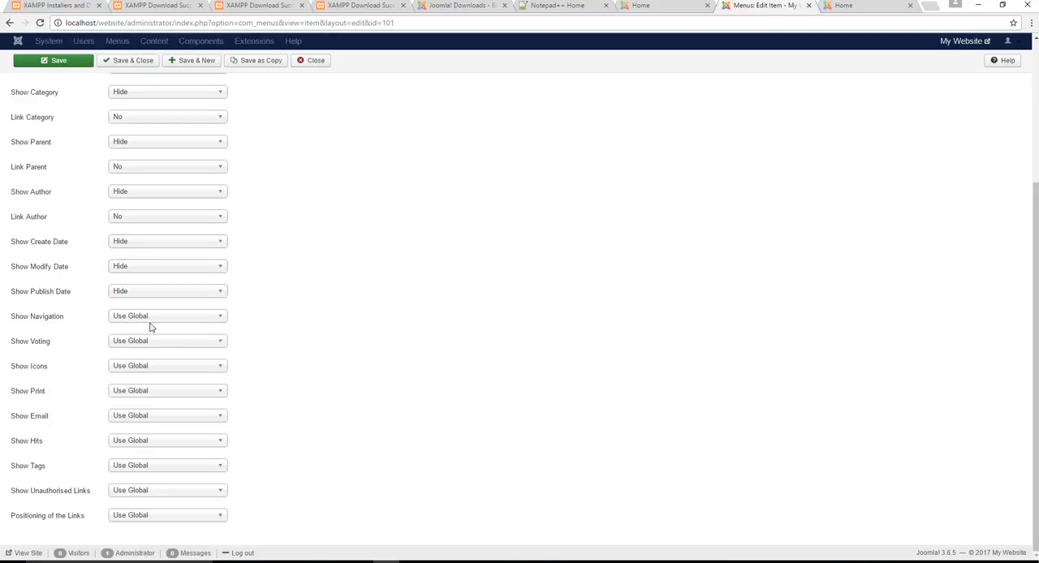
- Set Show Navigation, Show Voting and Show Icons to Hide for the menu item
click(150, 318)
click(144, 352)
click(144, 343)
click(139, 381)
click(139, 365)
click(120, 406)
- Set Show Print, Show Email and Show Hits to Hide for the menu item
click(135, 393)
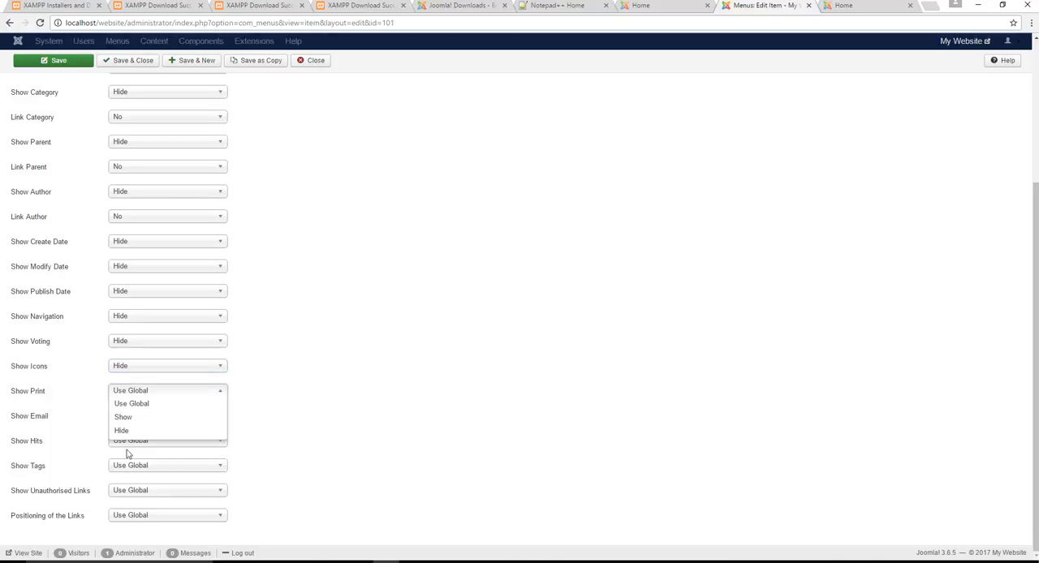
click(126, 431)
click(138, 416)
click(132, 456)
click(134, 441)
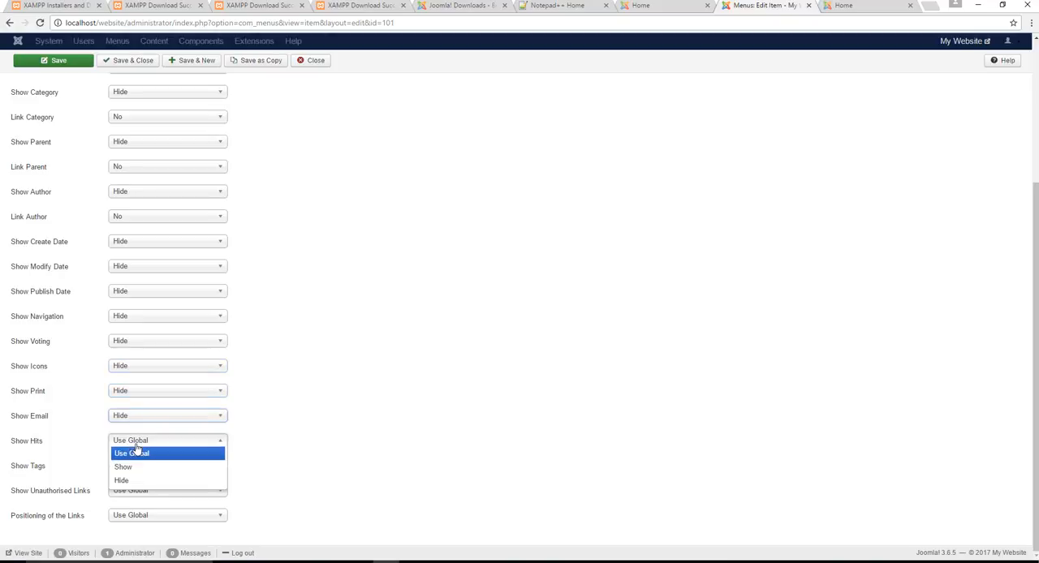
click(136, 478)
- Set Show Tags to Hide and Show Unauthorised Links to No, and save and close the menu item
click(136, 471)
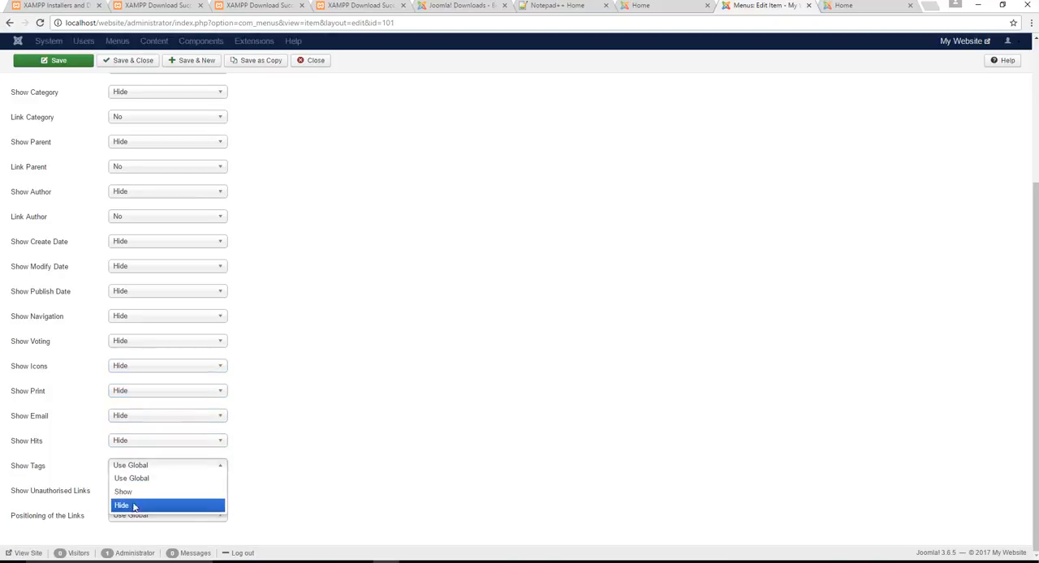
click(135, 505)
click(181, 491)
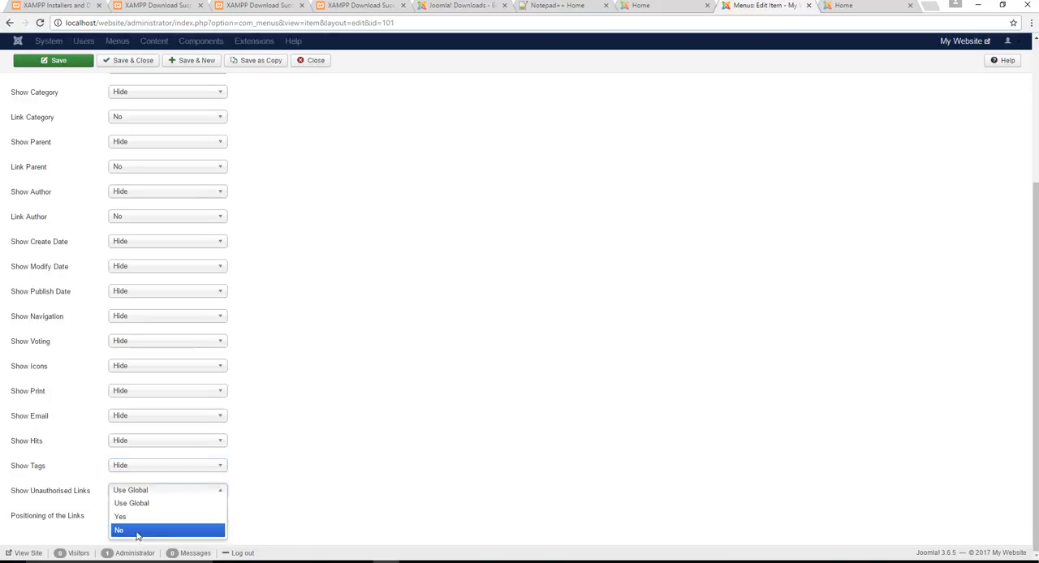
click(137, 533)
scroll(422, 250, up, 3)
click(131, 85)
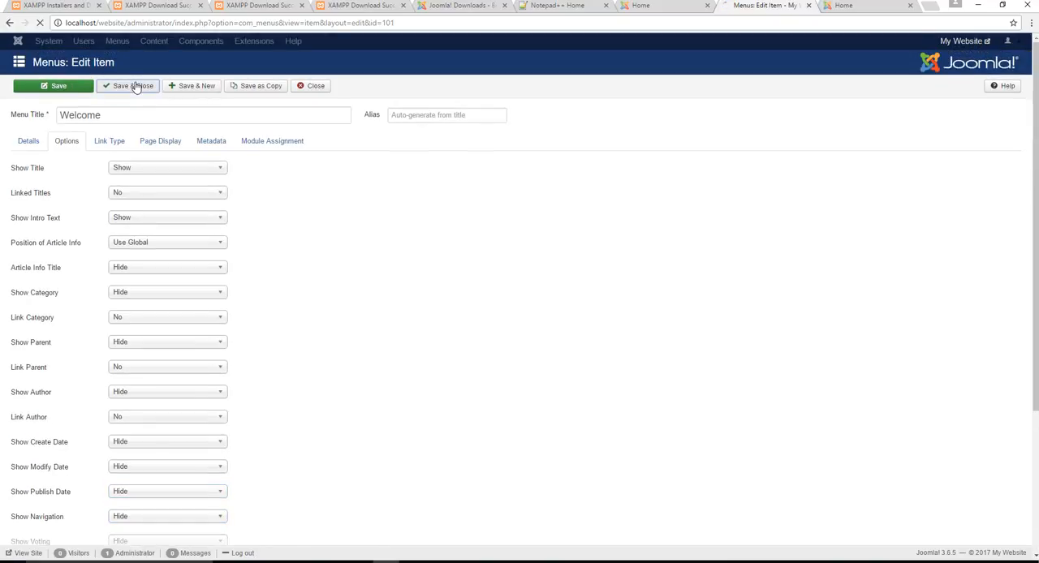
- Reload the front-end page and examine its page heading, article details and Main Menu entry
click(845, 6)
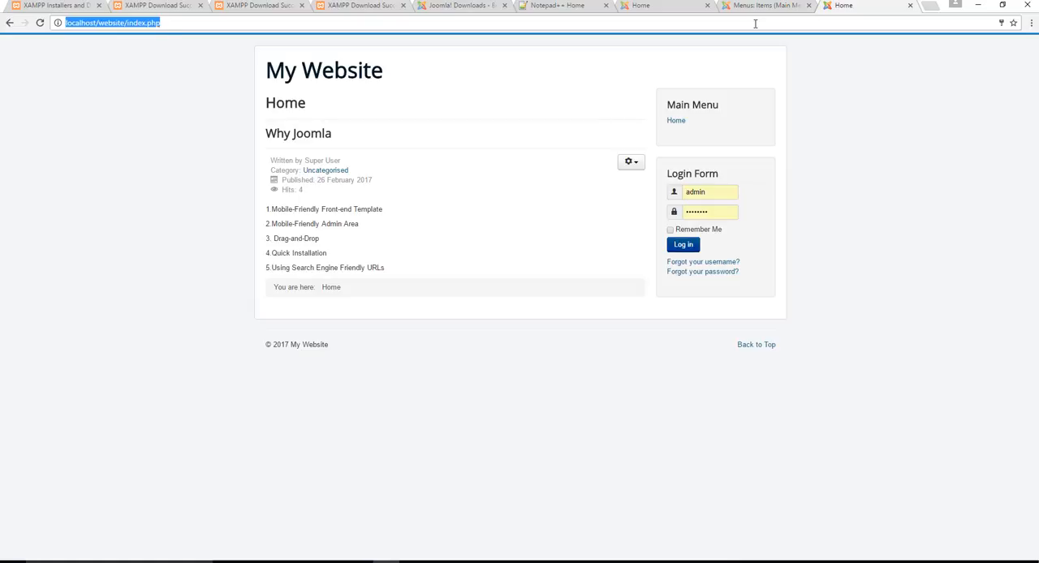
key(F5)
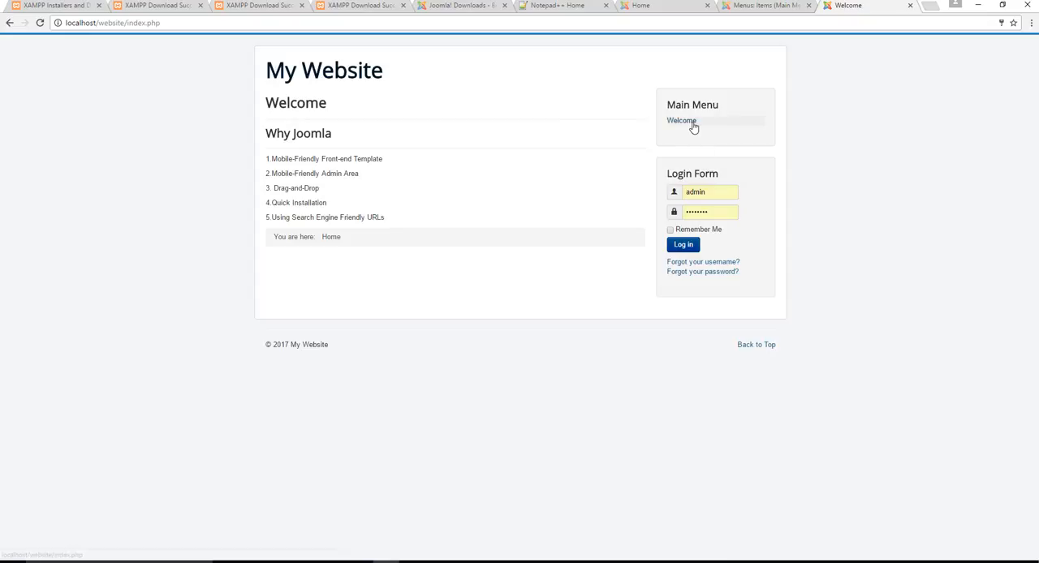
click(754, 124)
- Return to the administrator area, list the site modules, and open the Login Form module for editing
click(753, 10)
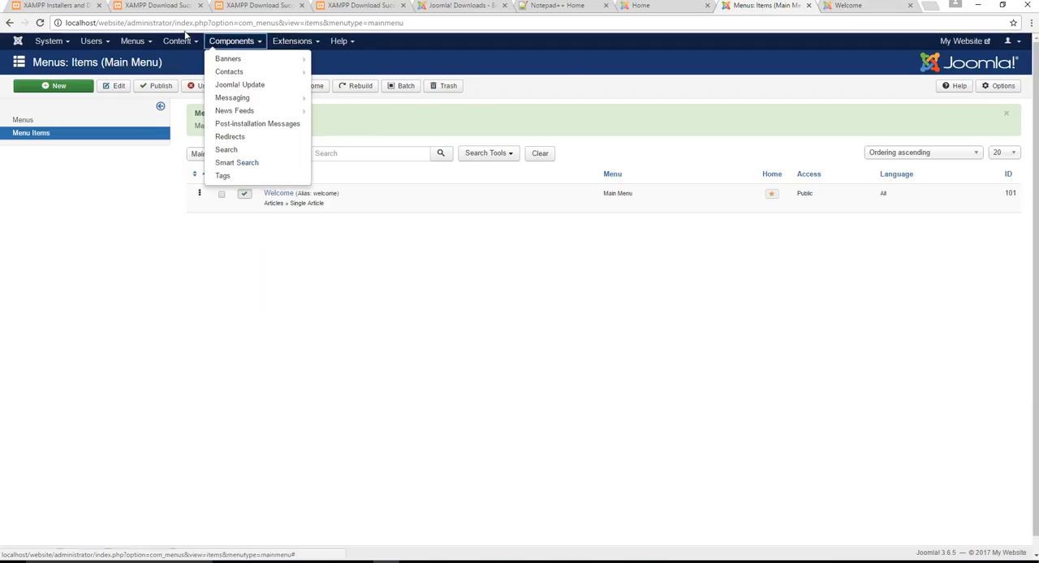
mouse_move(276, 44)
click(294, 82)
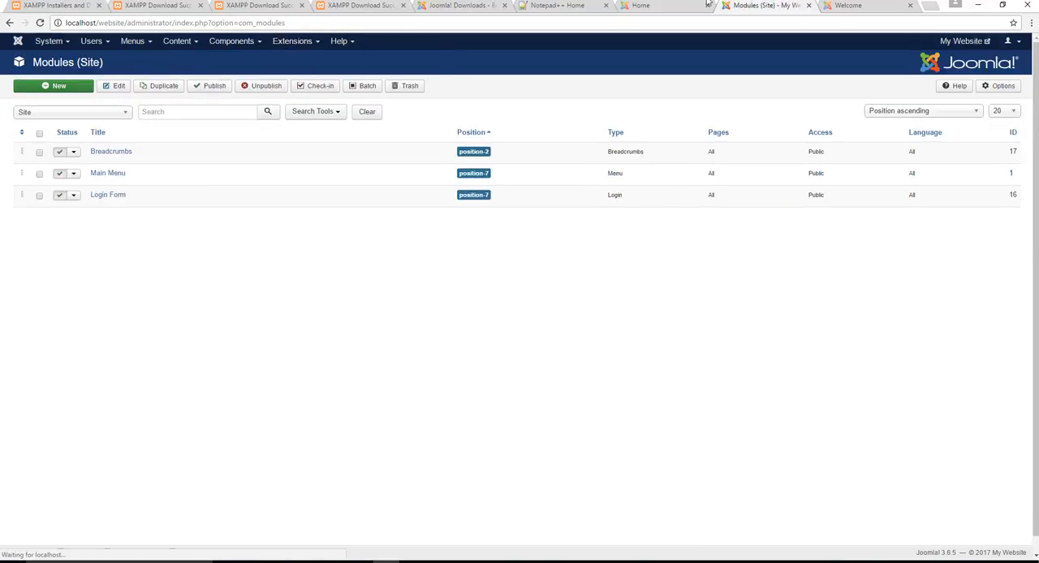
click(852, 6)
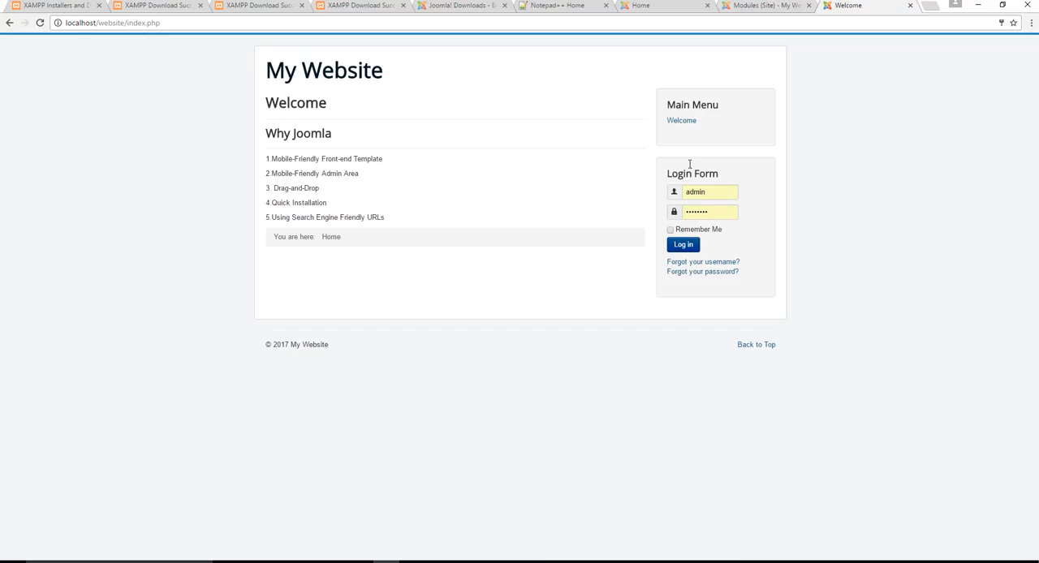
click(767, 6)
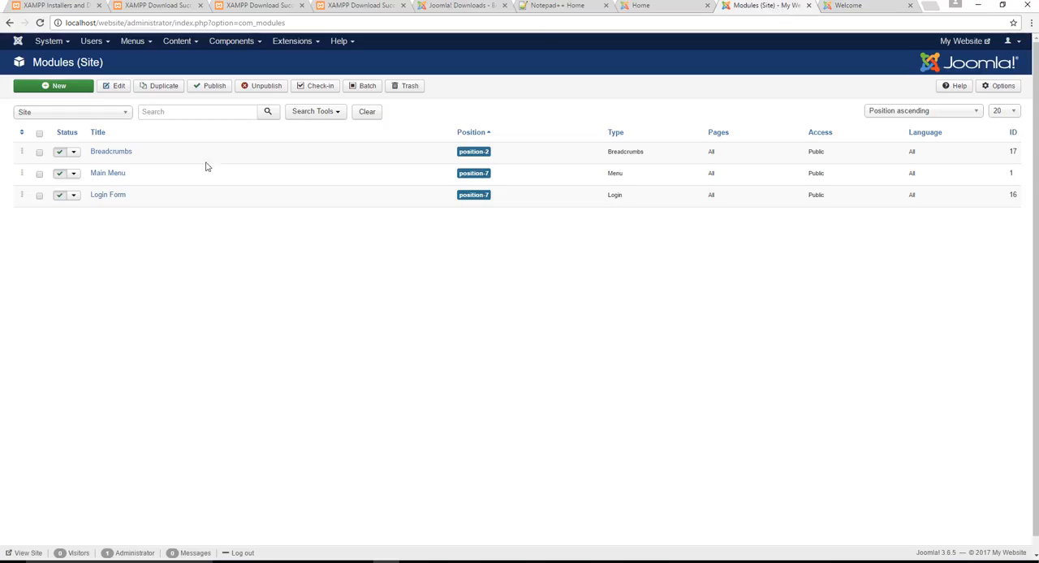
click(108, 198)
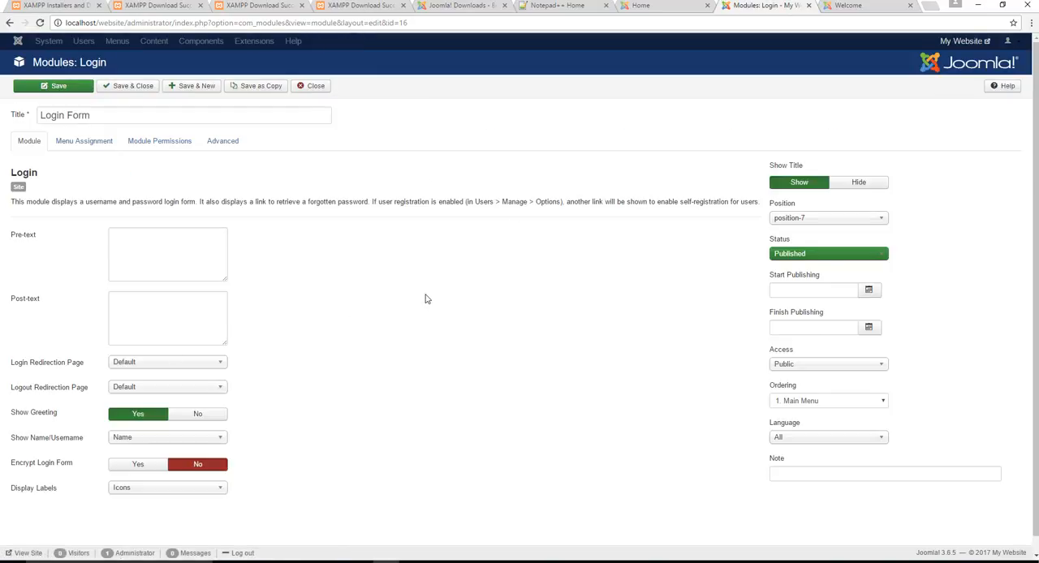
- Examine the Login Form module's settings and available positions against the front-end layout, and close the module without changes
scroll(425, 294, down, 2)
scroll(293, 299, up, 2)
scroll(32, 172, down, 1)
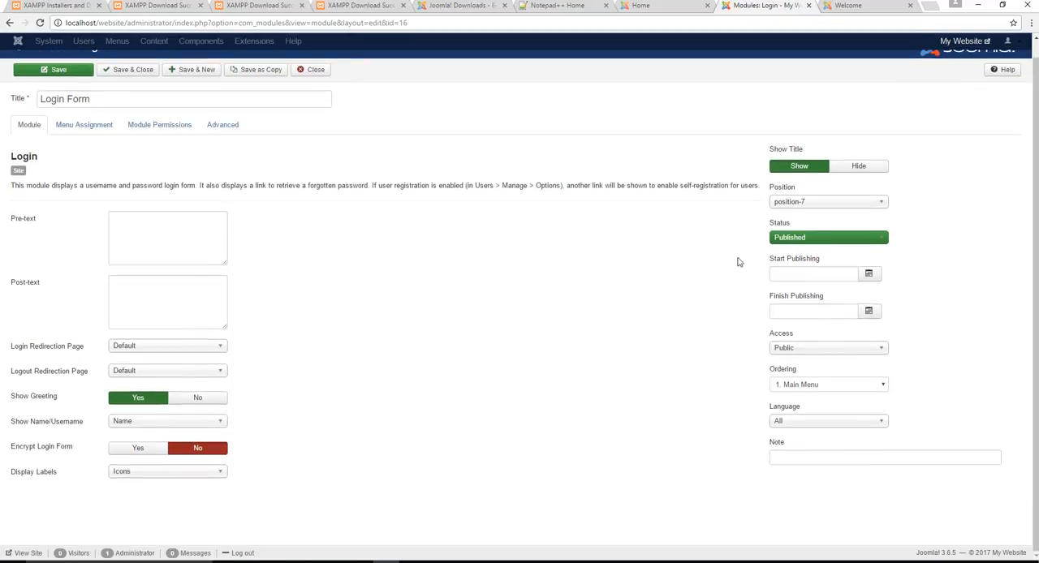
click(793, 204)
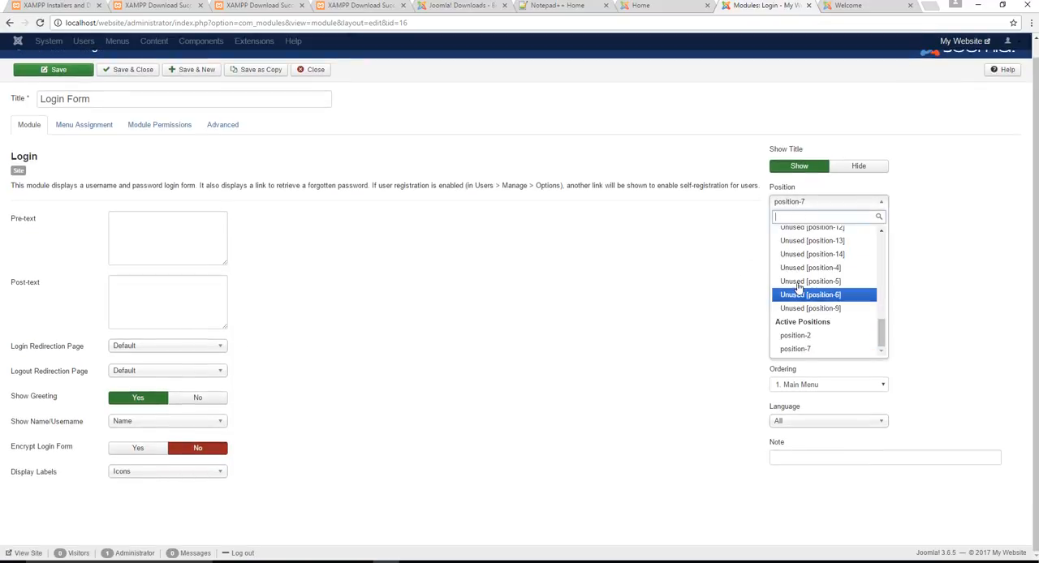
click(631, 281)
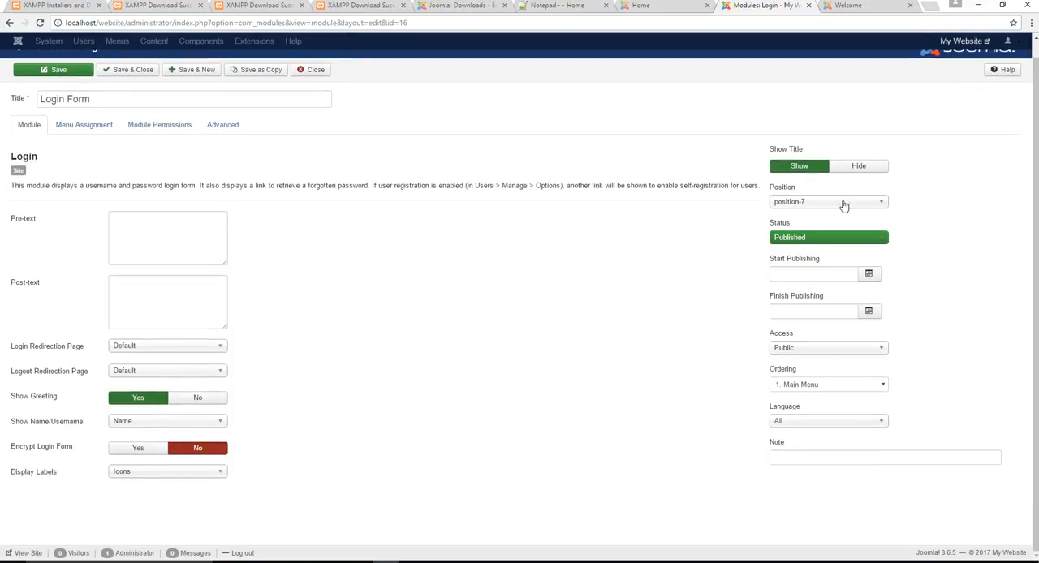
click(848, 6)
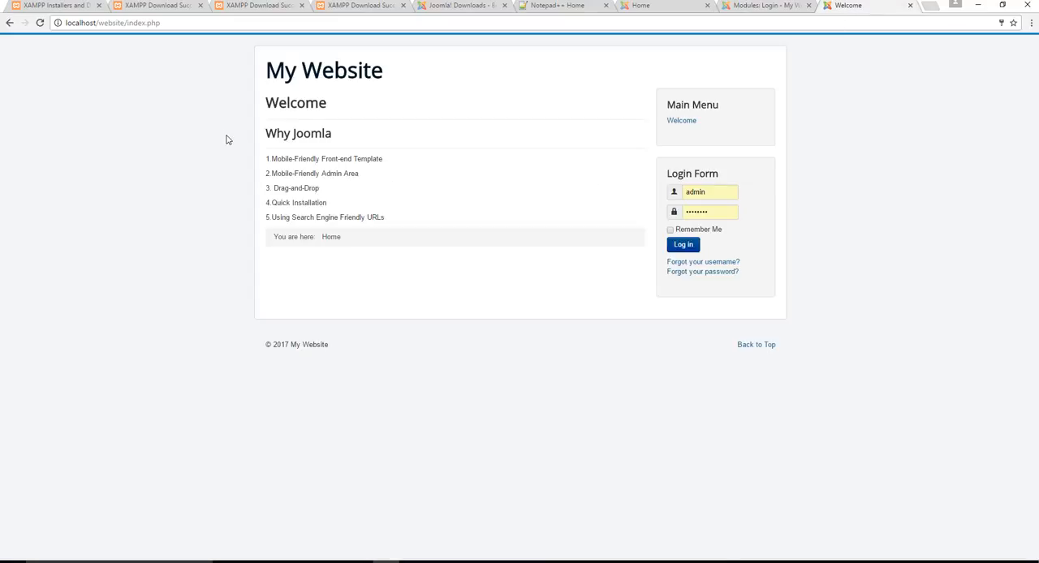
click(743, 5)
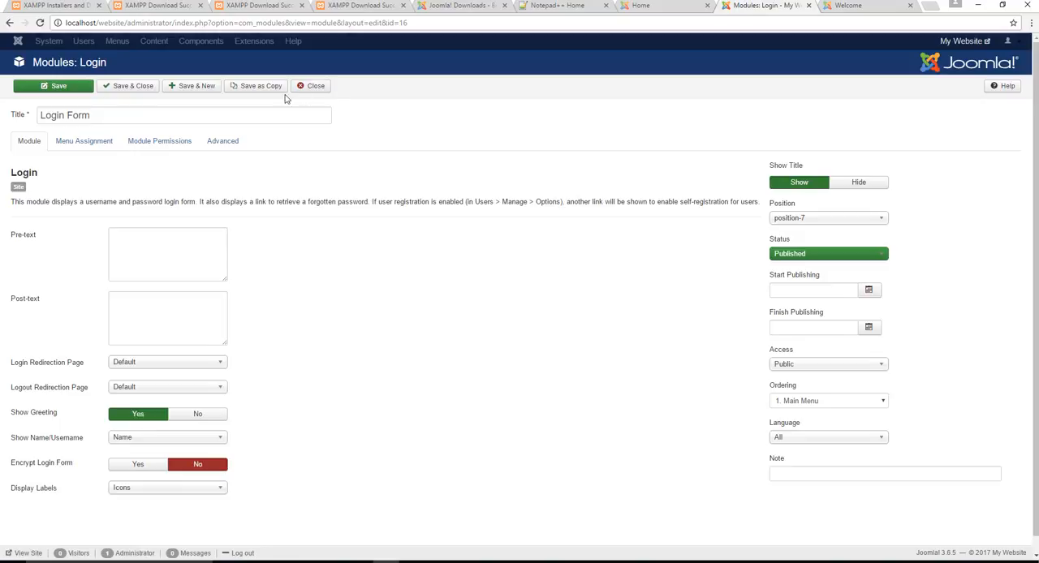
click(310, 88)
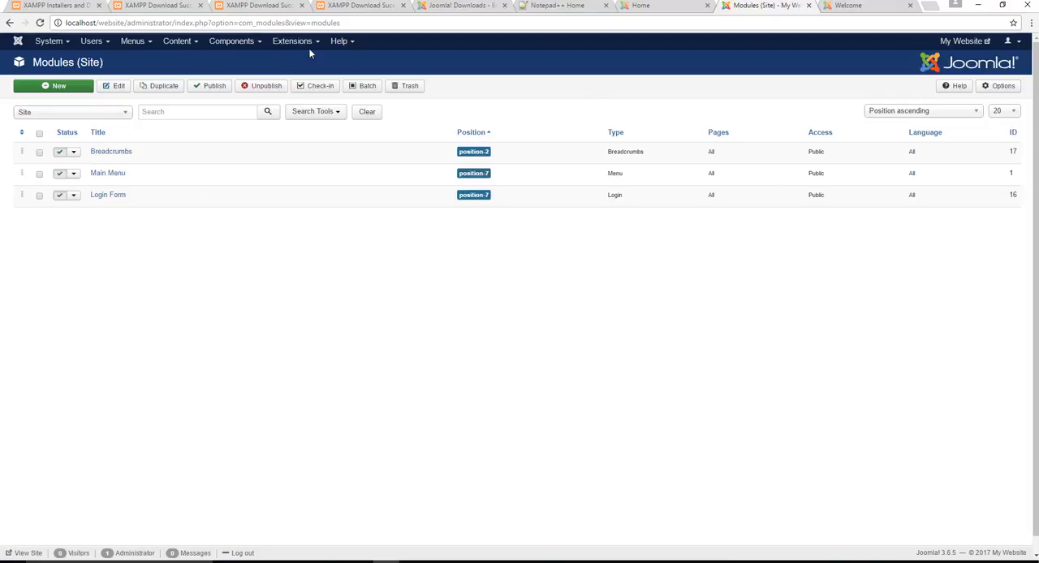
- Open the Global Configuration and change the Site Name to "This is My Site"
click(49, 40)
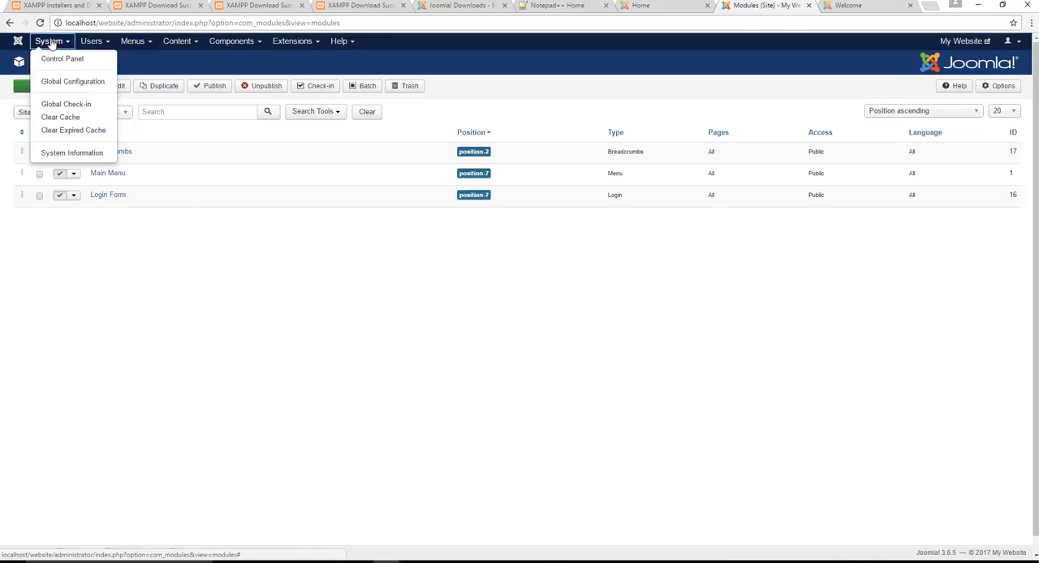
click(72, 82)
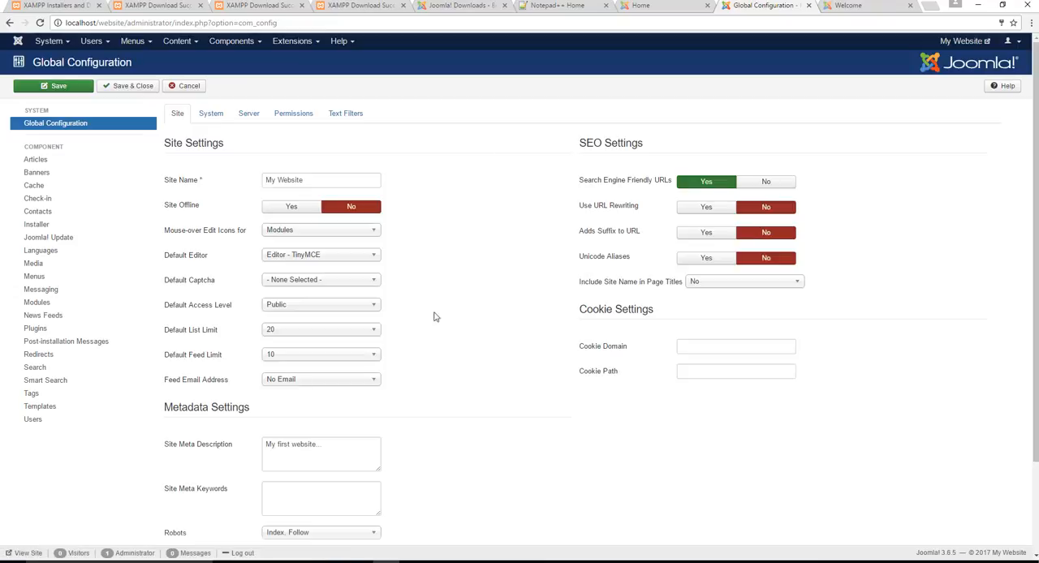
click(194, 180)
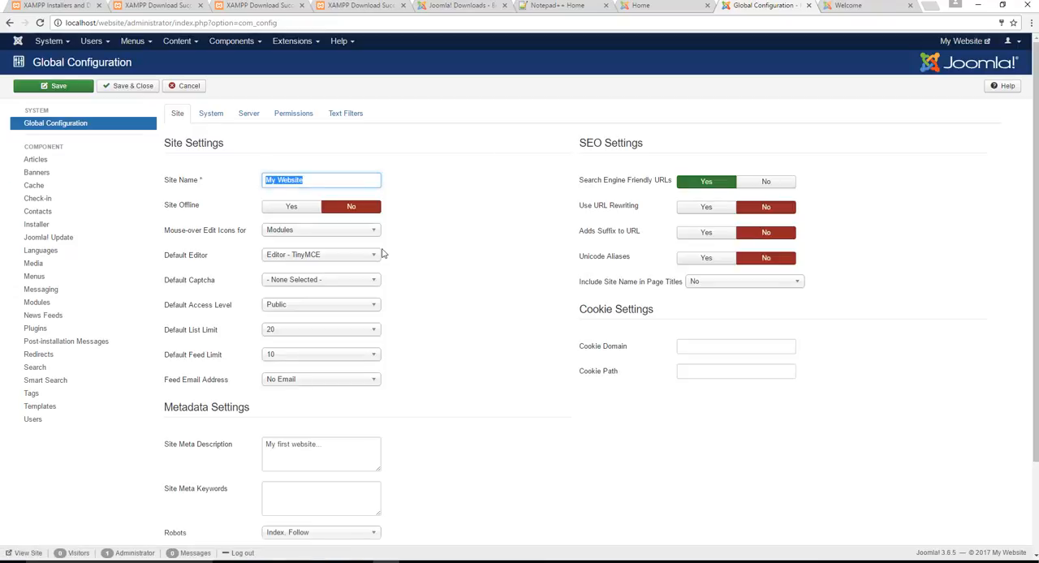
text(This is)
- Examine the Site Meta Description and Site Meta Keywords fields in the Metadata Settings
scroll(453, 236, down, 3)
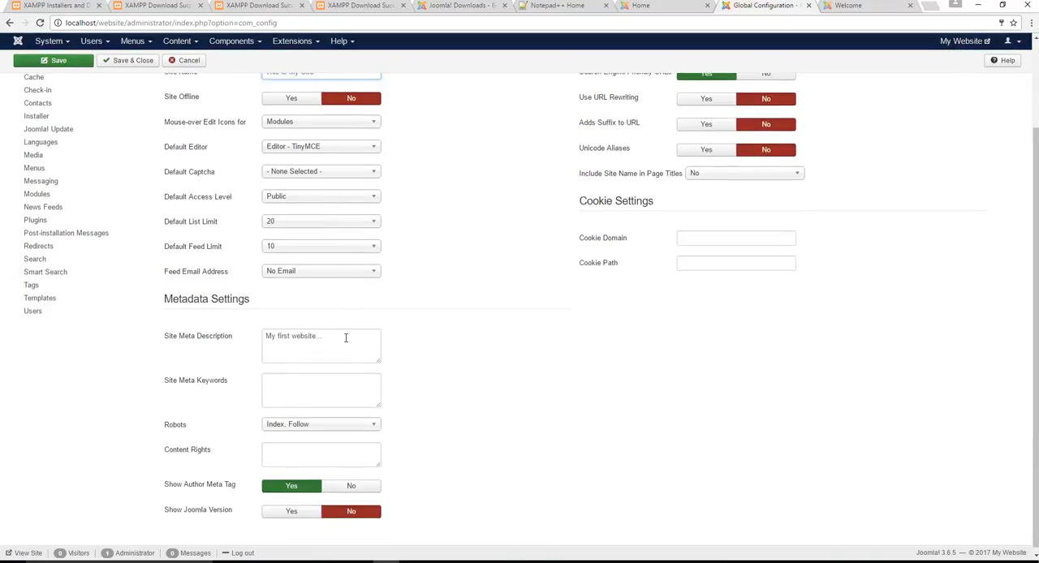
click(345, 338)
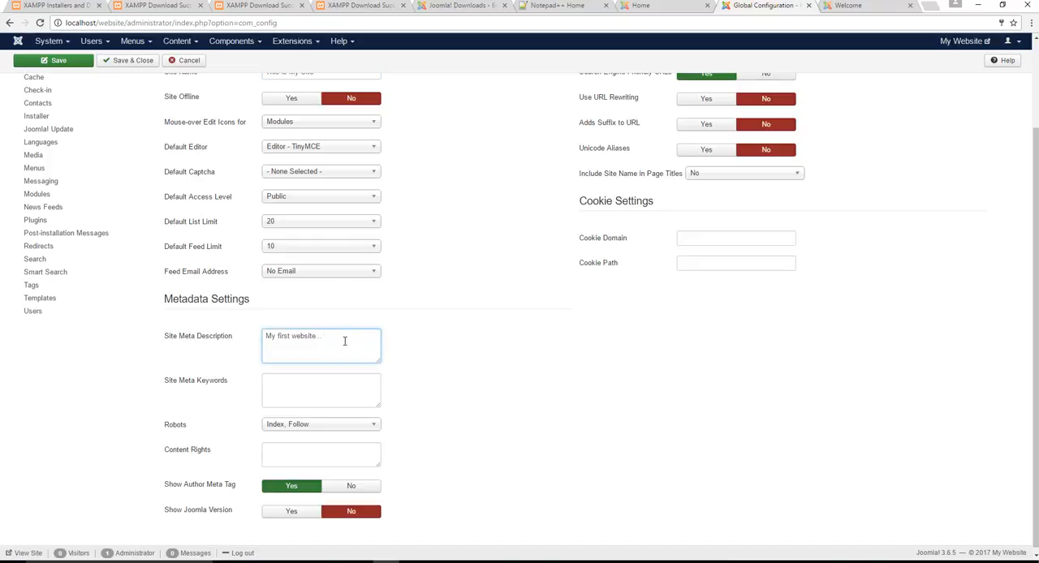
key(ctrl+a)
click(297, 385)
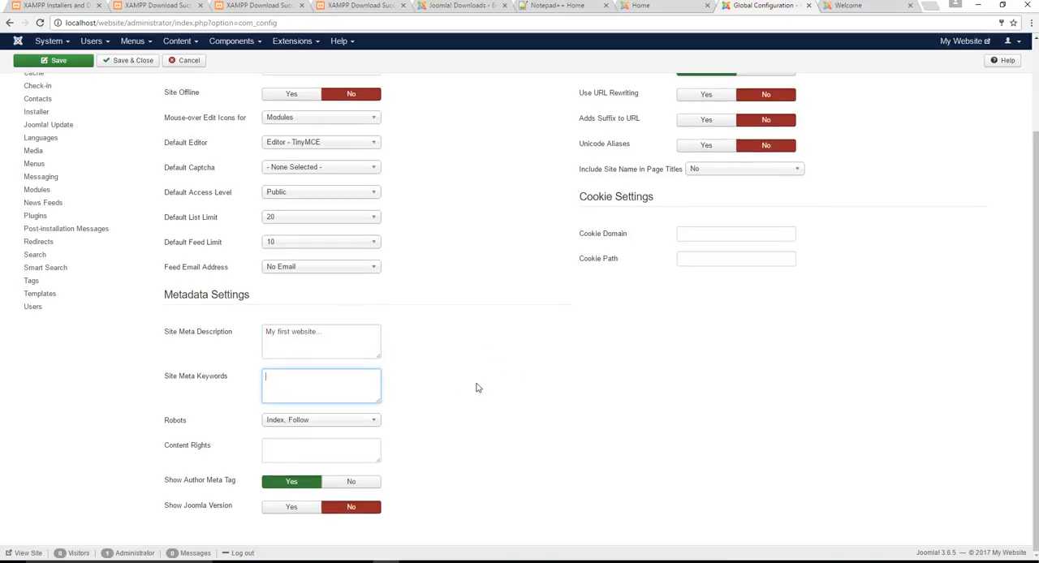
- Examine the available Robots options in the Metadata Settings and leave the selection unchanged
click(330, 421)
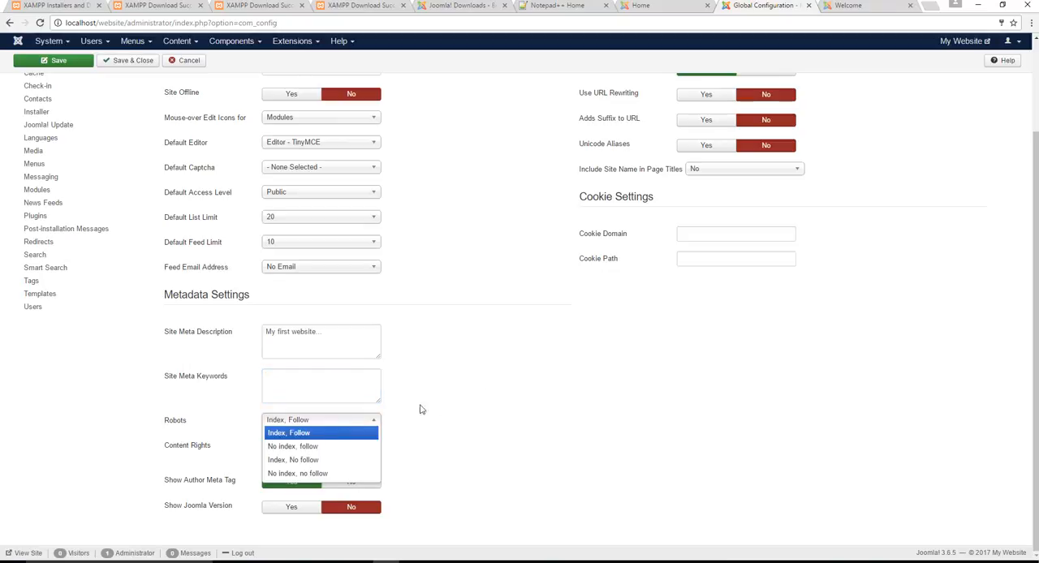
click(499, 396)
click(348, 423)
click(388, 445)
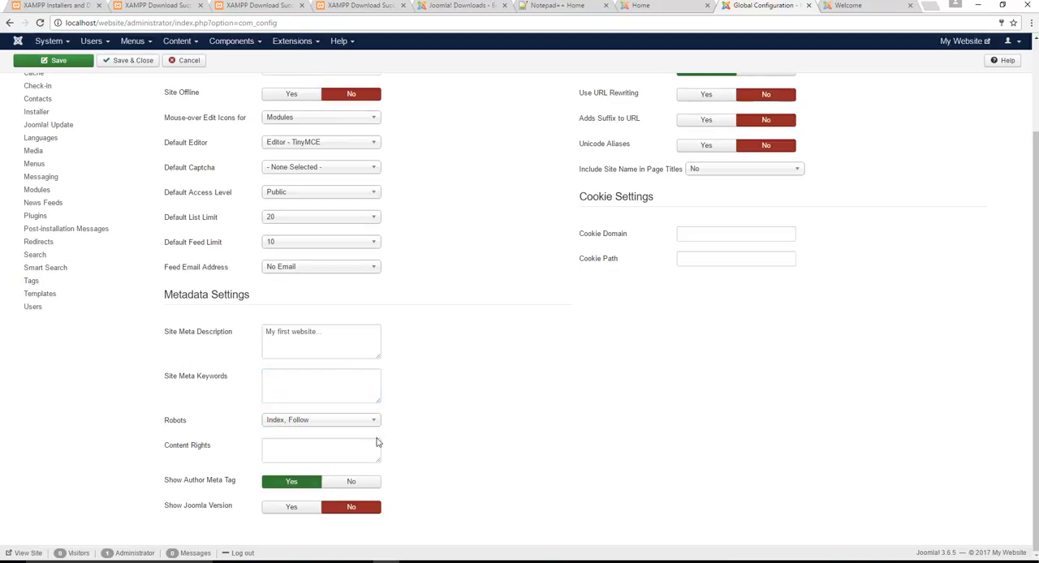
click(345, 423)
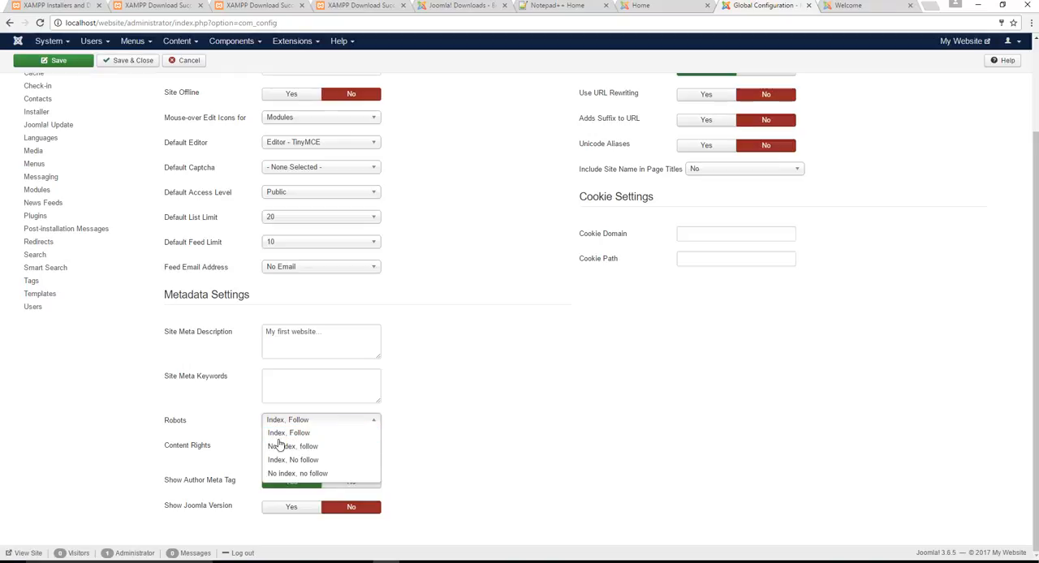
click(446, 409)
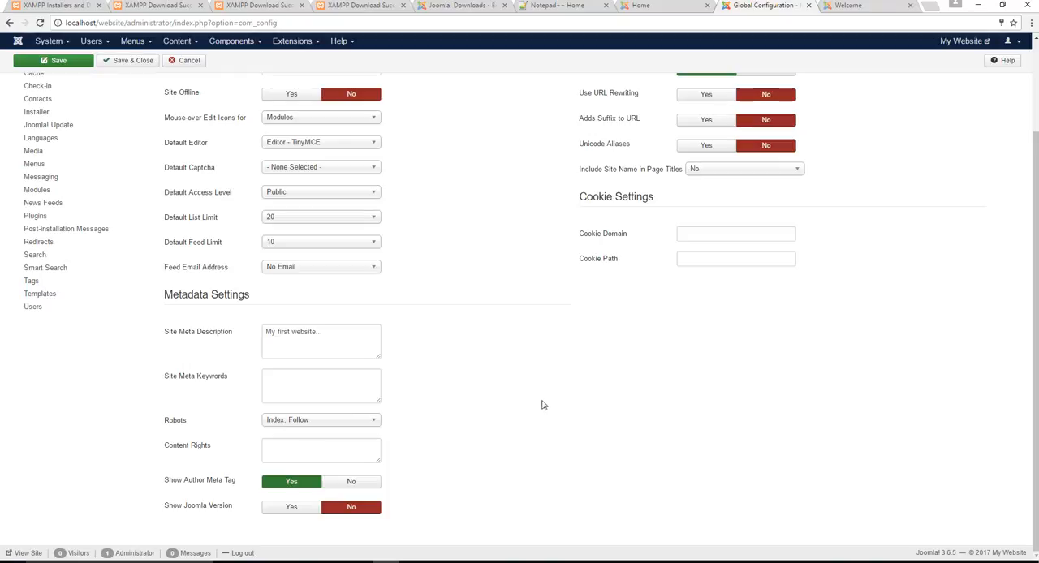
- Review the System and Server settings of the Global Configuration, including the From Email address in the Mail Settings
scroll(452, 400, up, 3)
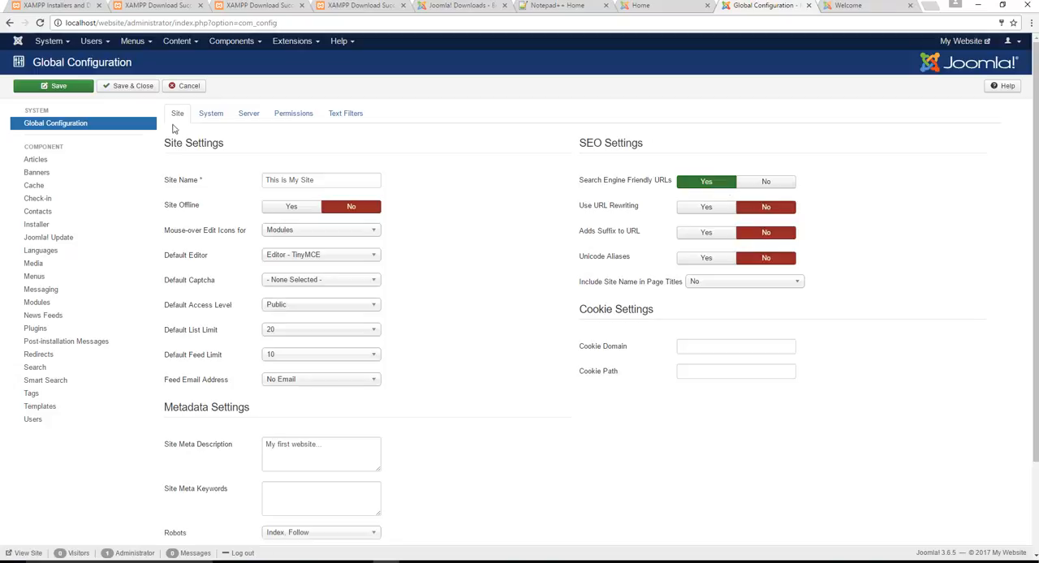
click(216, 117)
click(256, 114)
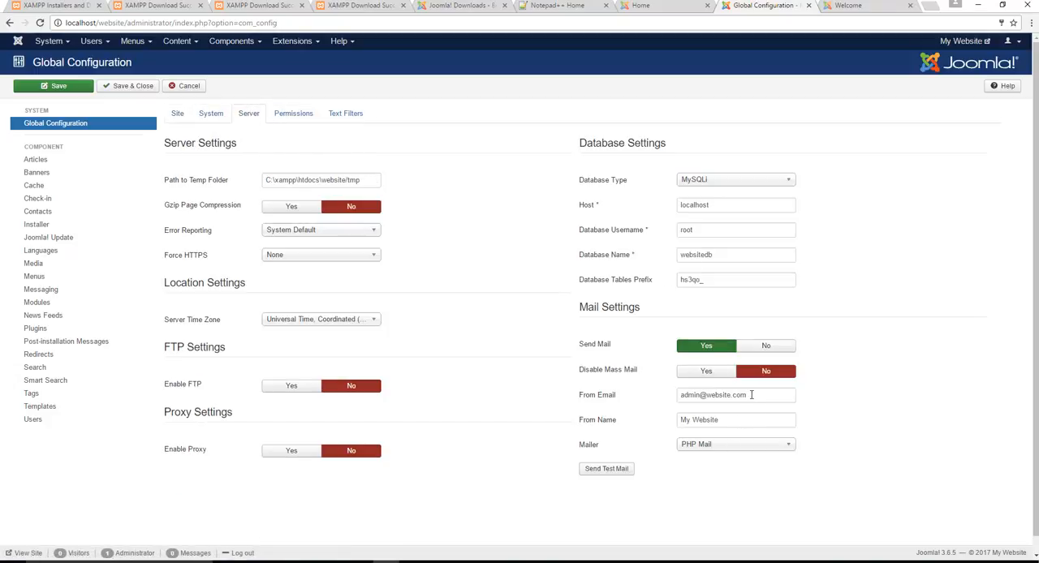
drag(751, 396, 527, 387)
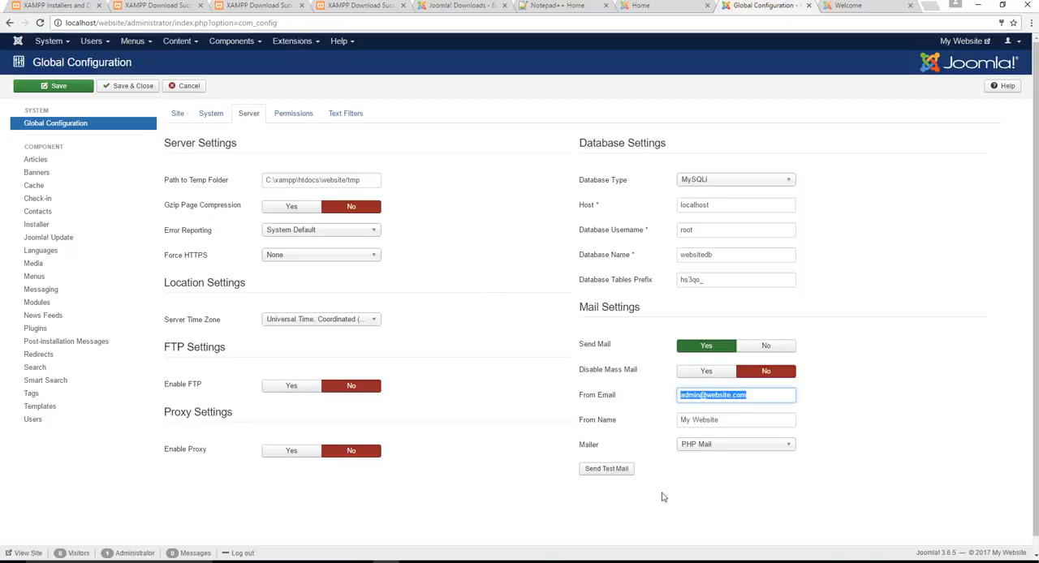
- Save and close the Global Configuration, and reload the site's front page to check the site name
click(128, 86)
click(849, 6)
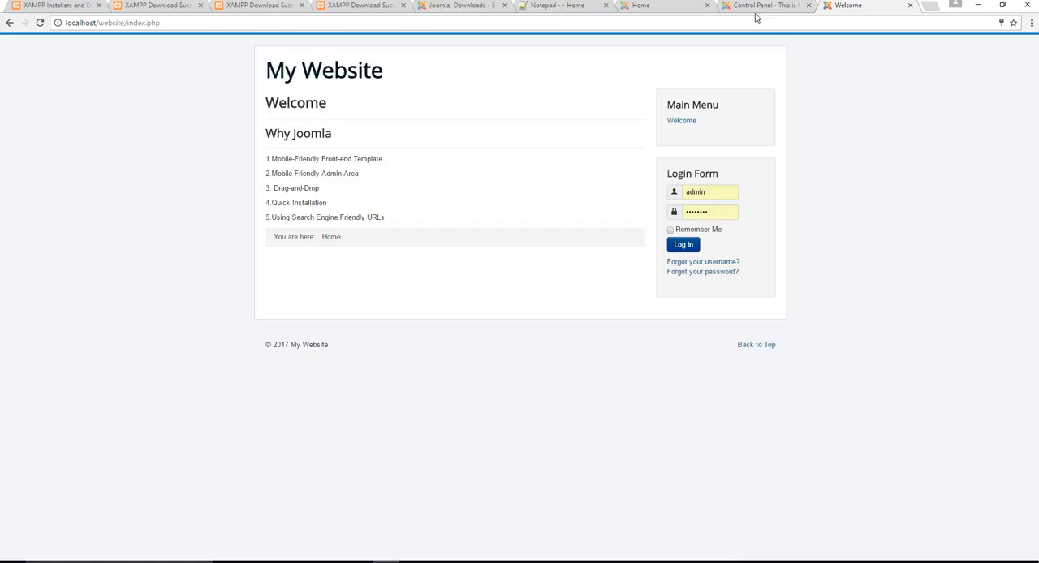
click(522, 22)
key(Return)
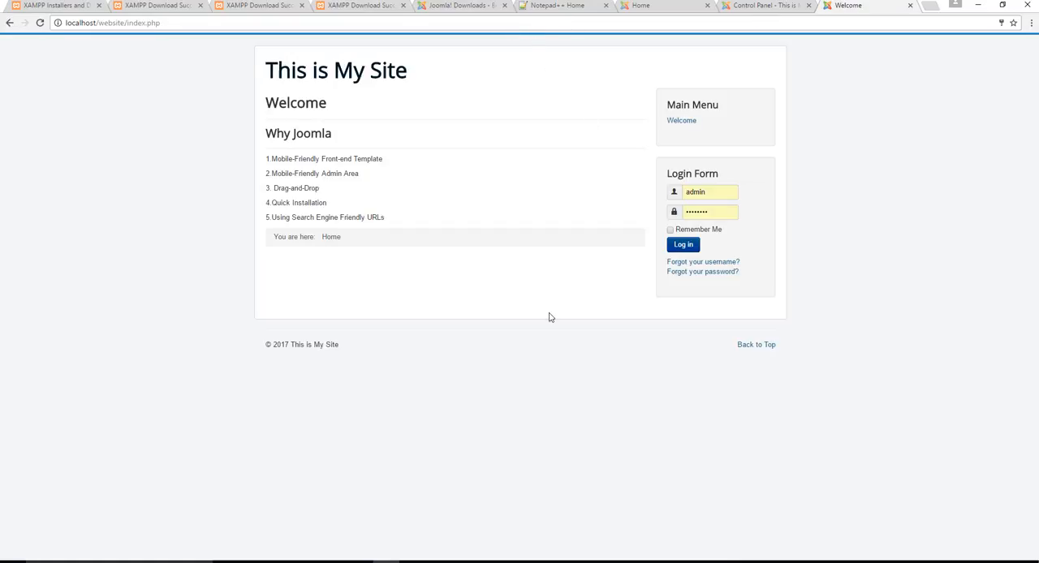